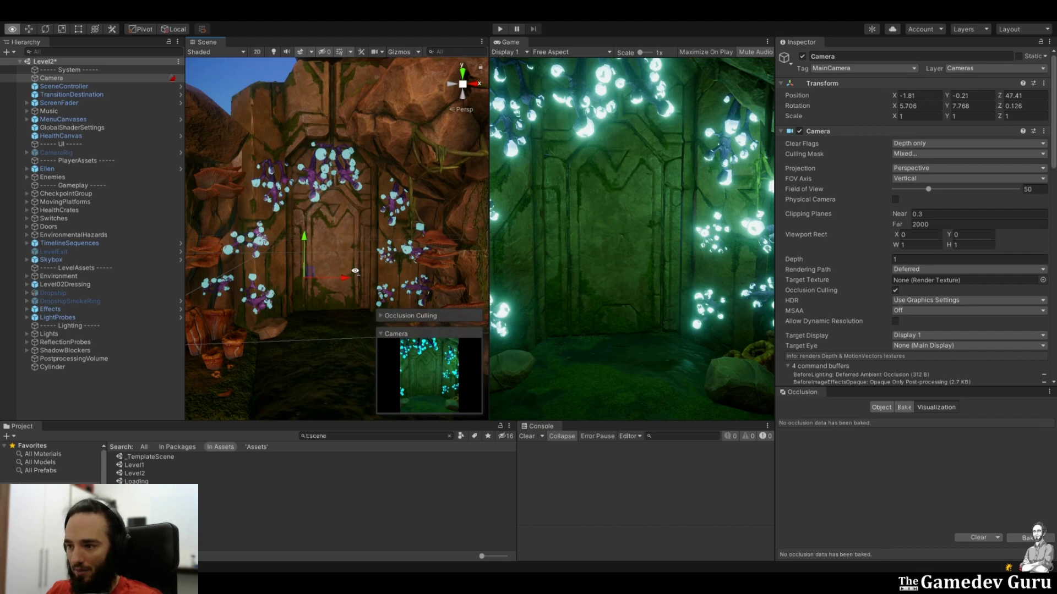
# Select the red VegetationLarge03_LOD02 plant behind the door, deactivate it and activate it again.
pyautogui.moveTo(356, 271); pyautogui.dragTo(358, 268, button='right')
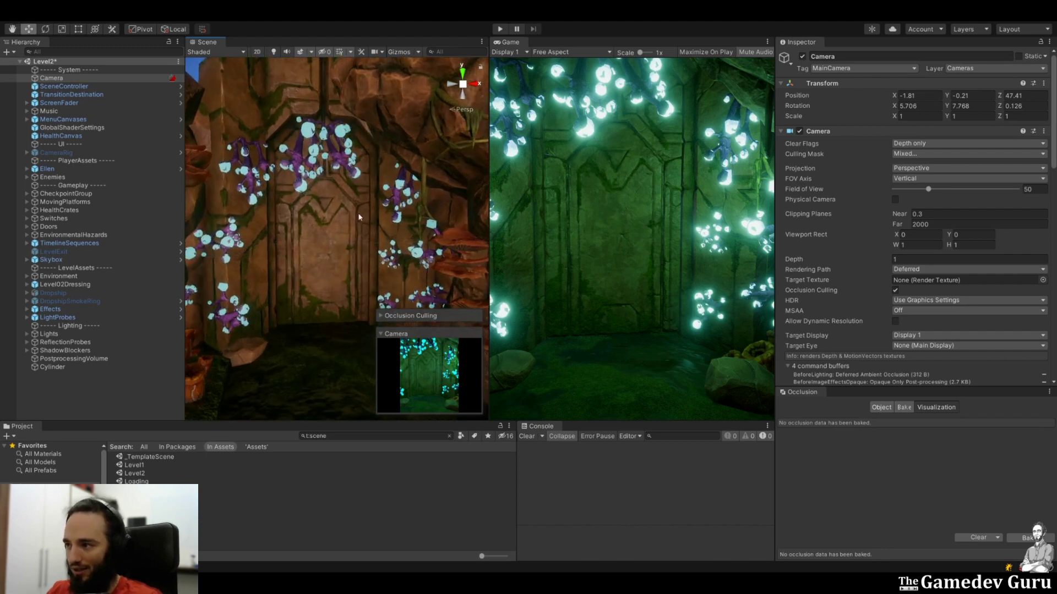
pyautogui.moveTo(352, 218); pyautogui.dragTo(349, 232, button='right')
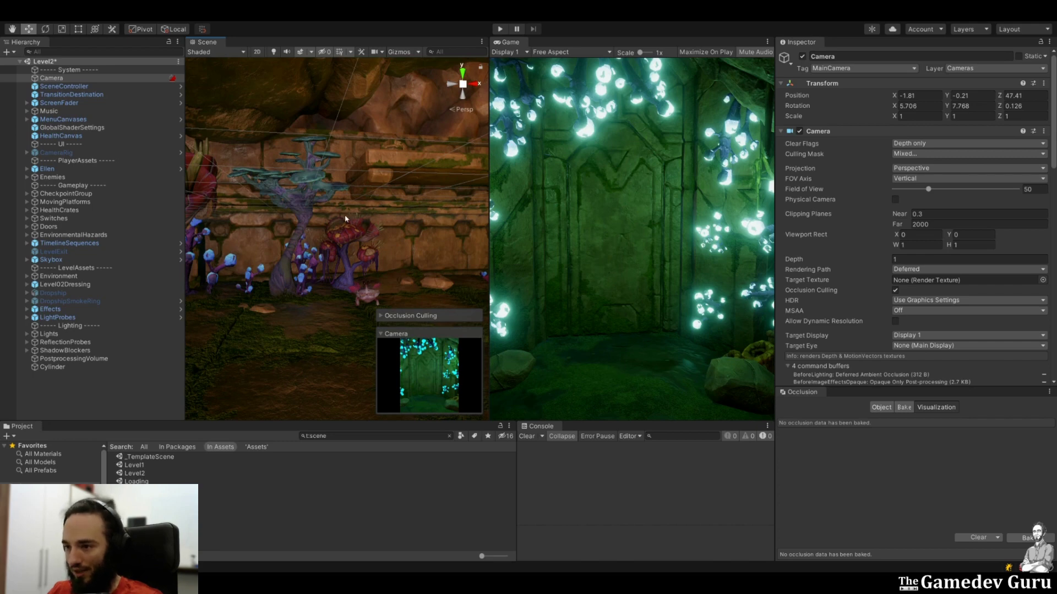
pyautogui.click(323, 238)
pyautogui.click(341, 242)
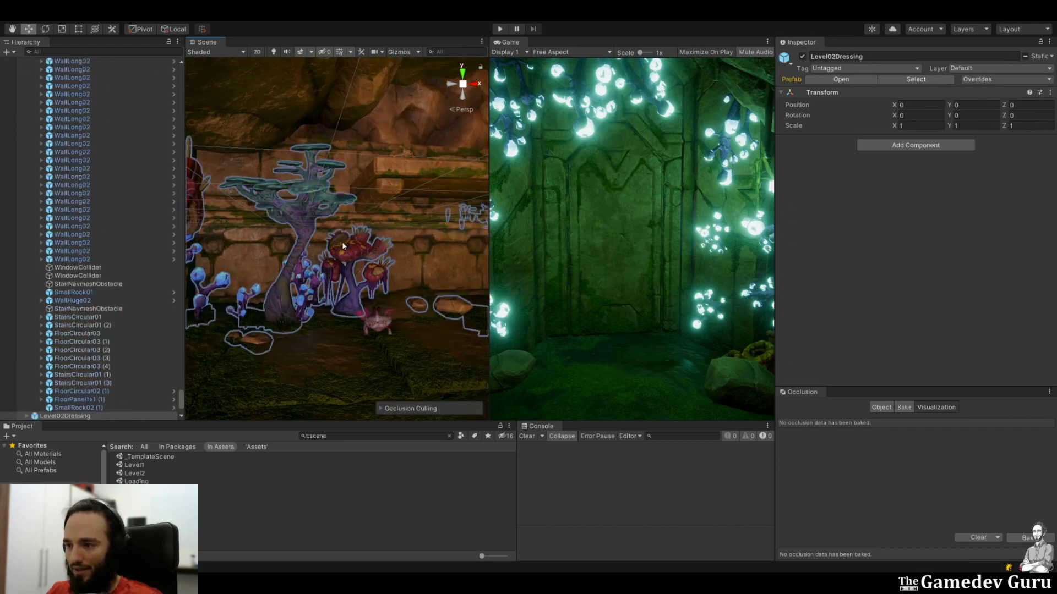
pyautogui.click(342, 243)
pyautogui.hotkey('alt', 'shift', 'a')
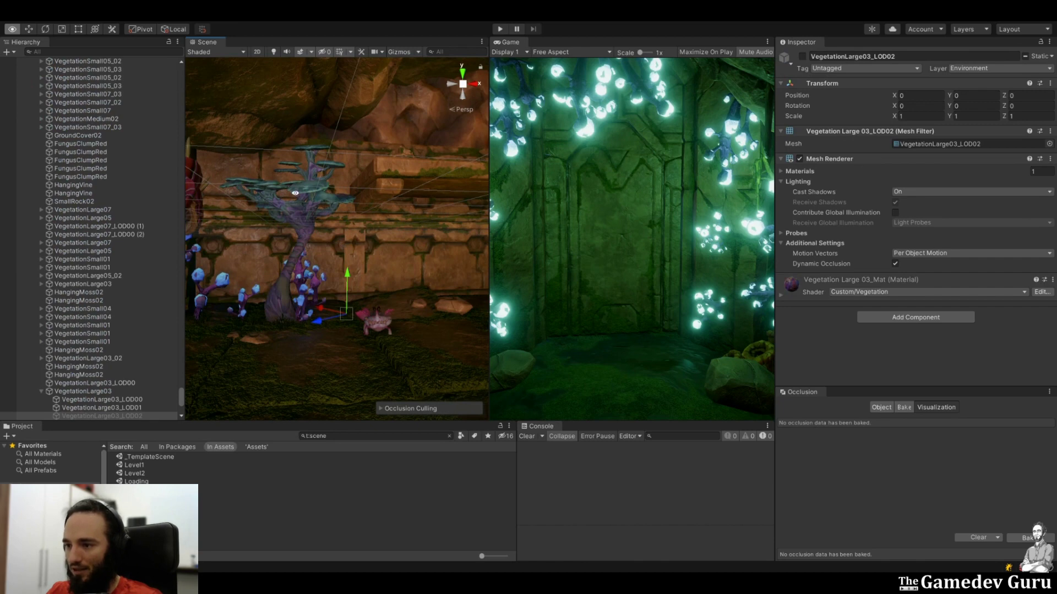
pyautogui.hotkey('alt', 'shift', 'a')
pyautogui.keyDown('alt'); pyautogui.moveTo(299, 231); pyautogui.dragTo(305, 232); pyautogui.keyUp('alt')
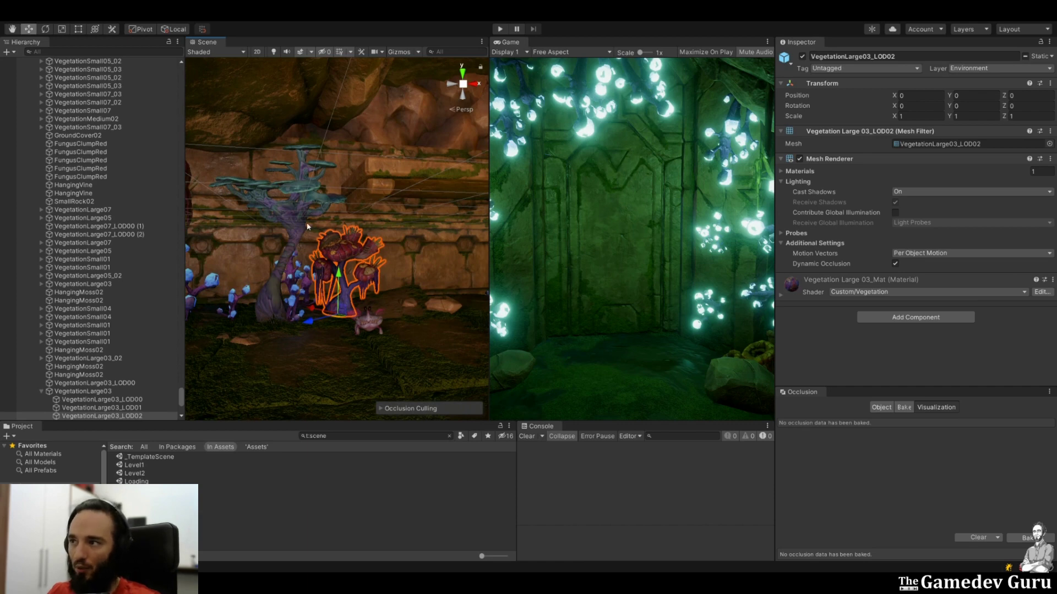
# Select the Camera object and show gizmos in the Scene view to display its view frustum.
pyautogui.press('s')
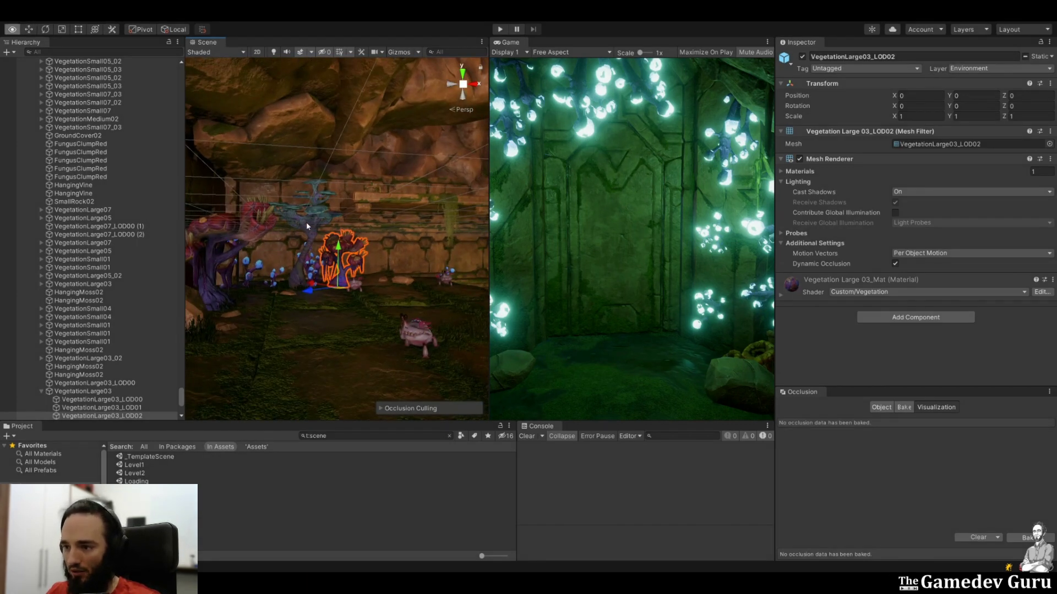
pyautogui.press('s')
pyautogui.keyDown('alt'); pyautogui.moveTo(306, 226); pyautogui.dragTo(306, 227); pyautogui.keyUp('alt')
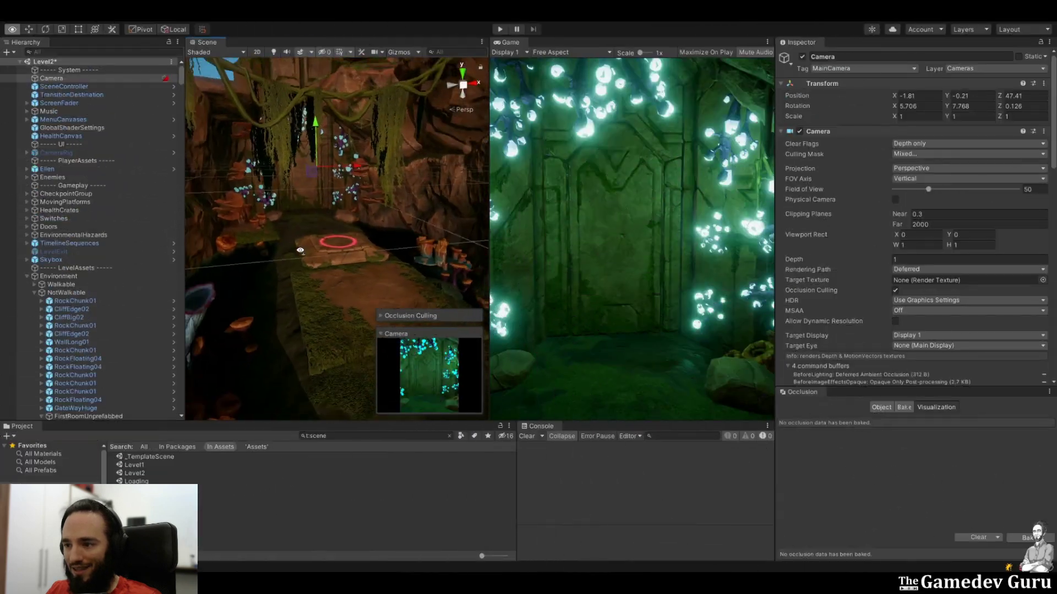
pyautogui.keyDown('alt'); pyautogui.moveTo(304, 270); pyautogui.dragTo(316, 264); pyautogui.keyUp('alt')
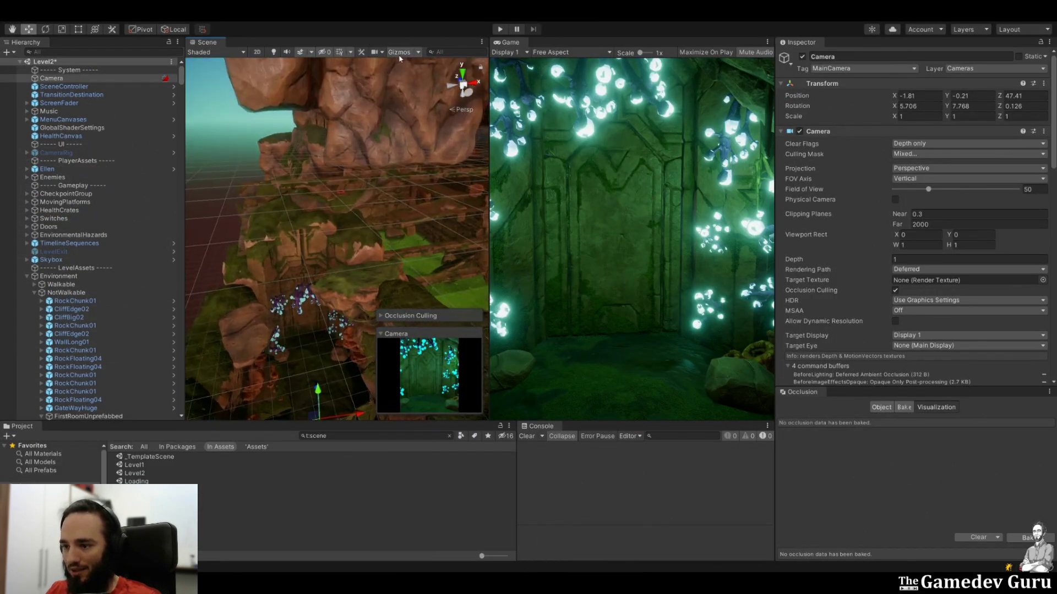
pyautogui.click(399, 53)
pyautogui.moveTo(349, 125); pyautogui.dragTo(330, 100, button='right')
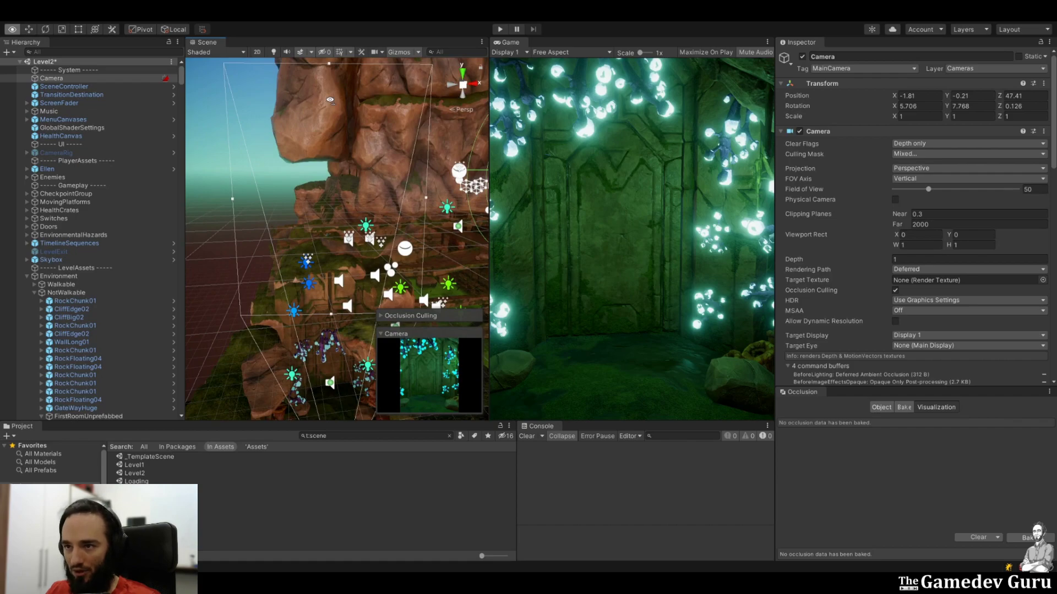
pyautogui.moveTo(330, 99)
pyautogui.keyDown('alt'); pyautogui.mouseDown()
pyautogui.moveTo(335, 84)
pyautogui.moveTo(342, 94)
pyautogui.mouseUp(); pyautogui.keyUp('alt')
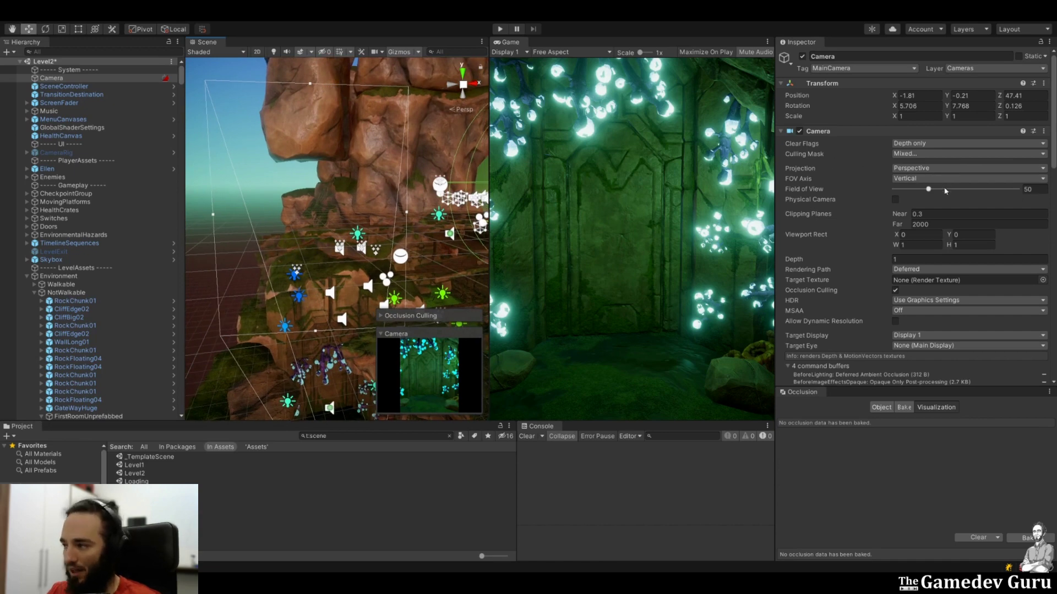
# Show the occlusion culling visualization for the selected Camera in the Scene view.
pyautogui.moveTo(931, 192); pyautogui.dragTo(969, 193)
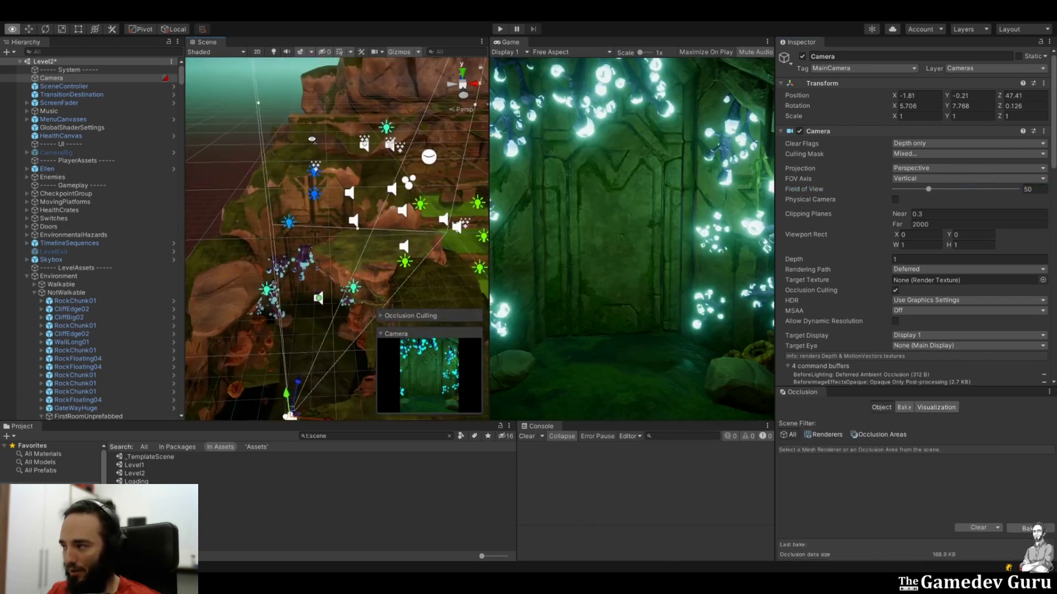
pyautogui.moveTo(315, 140); pyautogui.dragTo(318, 140, button='right')
pyautogui.keyDown('alt'); pyautogui.moveTo(318, 140); pyautogui.dragTo(338, 130); pyautogui.keyUp('alt')
pyautogui.keyDown('alt'); pyautogui.moveTo(331, 186); pyautogui.dragTo(355, 145); pyautogui.keyUp('alt')
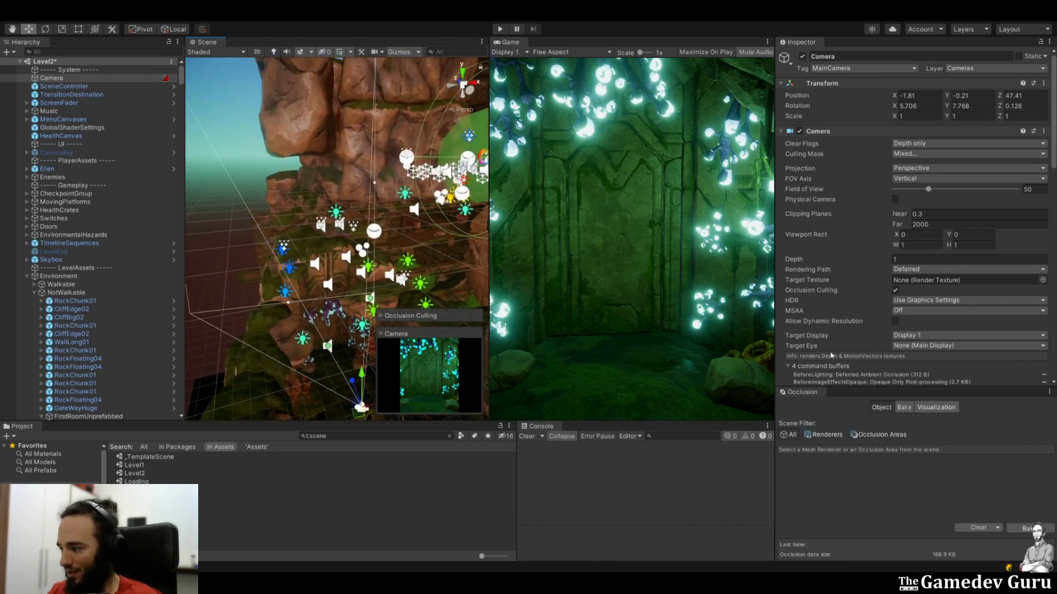
pyautogui.click(936, 407)
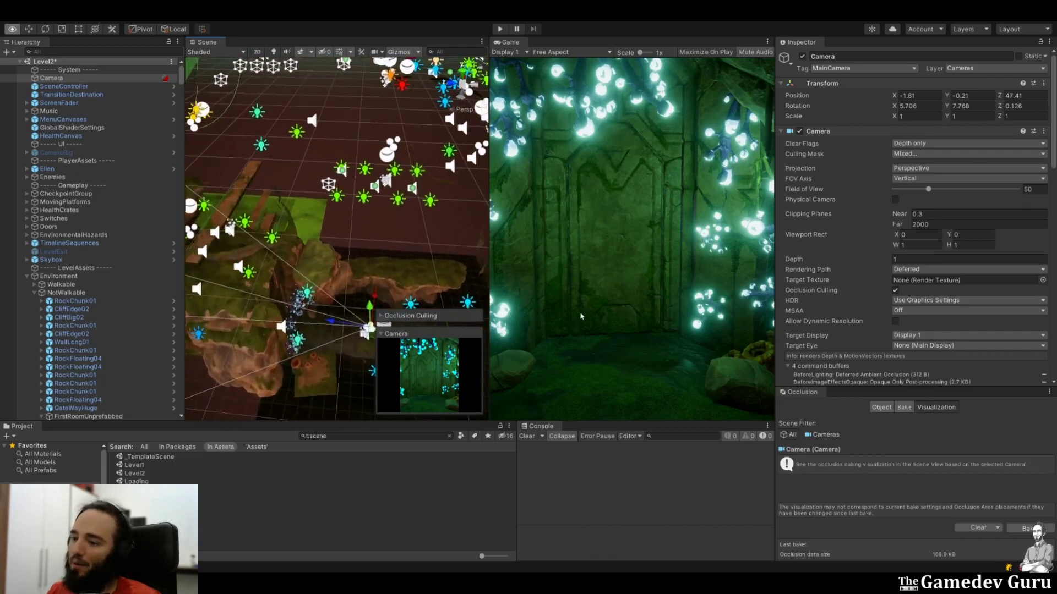
# Rotate the Camera to about 1.63 degrees around Y while watching which objects are culled.
pyautogui.keyDown('alt'); pyautogui.moveTo(581, 317); pyautogui.dragTo(347, 256); pyautogui.keyUp('alt')
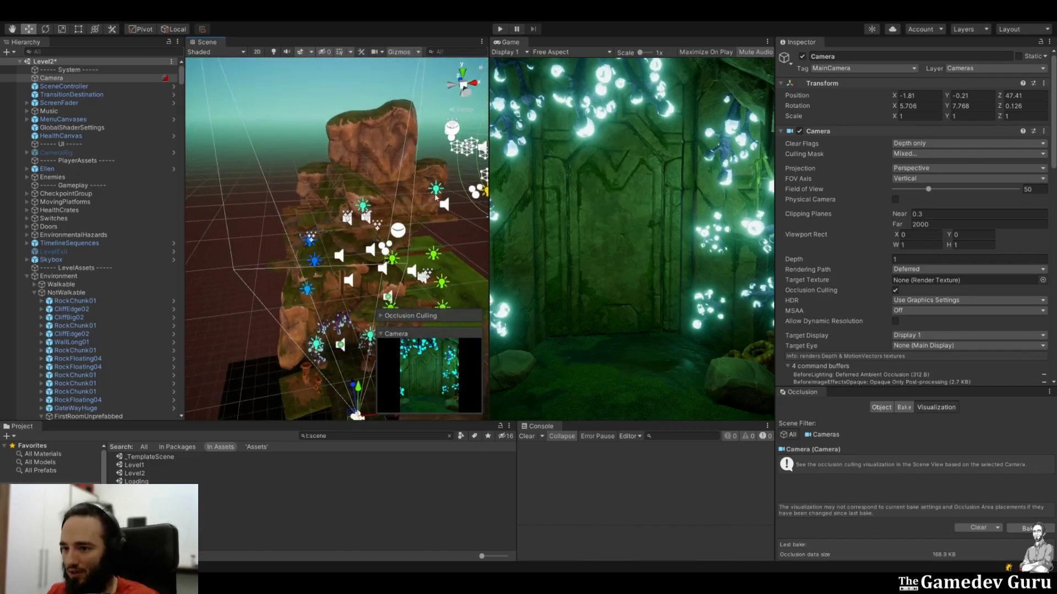
pyautogui.keyDown('alt'); pyautogui.moveTo(476, 116); pyautogui.dragTo(327, 433); pyautogui.keyUp('alt')
pyautogui.press('e')
pyautogui.keyDown('alt'); pyautogui.moveTo(298, 331); pyautogui.dragTo(224, 127); pyautogui.keyUp('alt')
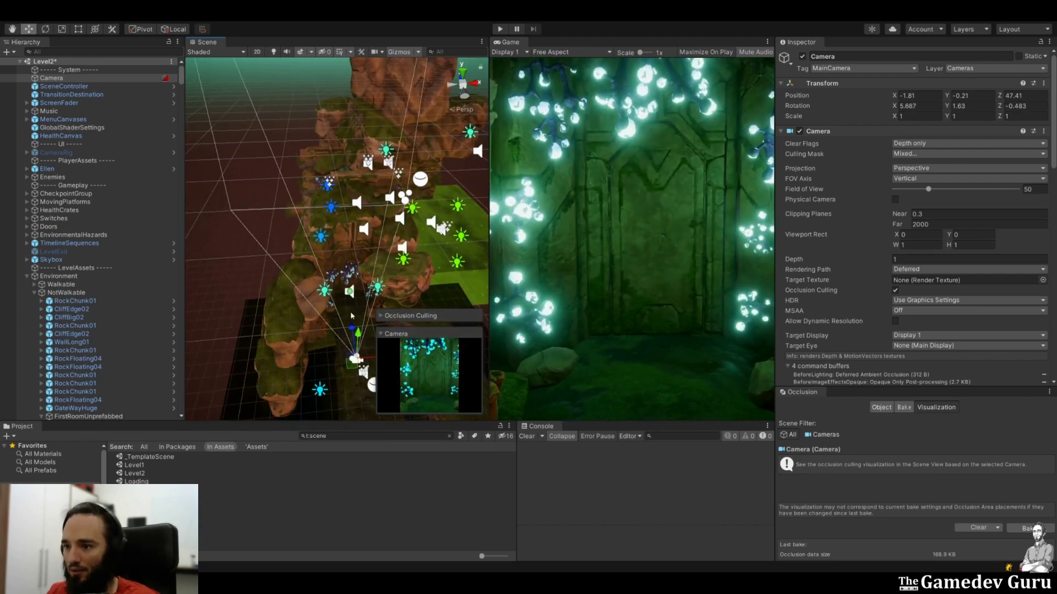
# Inspect the area behind the door within the camera frustum and select the door, DoorHuge01.
pyautogui.keyDown('alt'); pyautogui.moveTo(316, 275); pyautogui.dragTo(336, 275); pyautogui.keyUp('alt')
pyautogui.press('w')
pyautogui.moveTo(336, 276); pyautogui.dragTo(315, 164, button='right')
pyautogui.press('w')
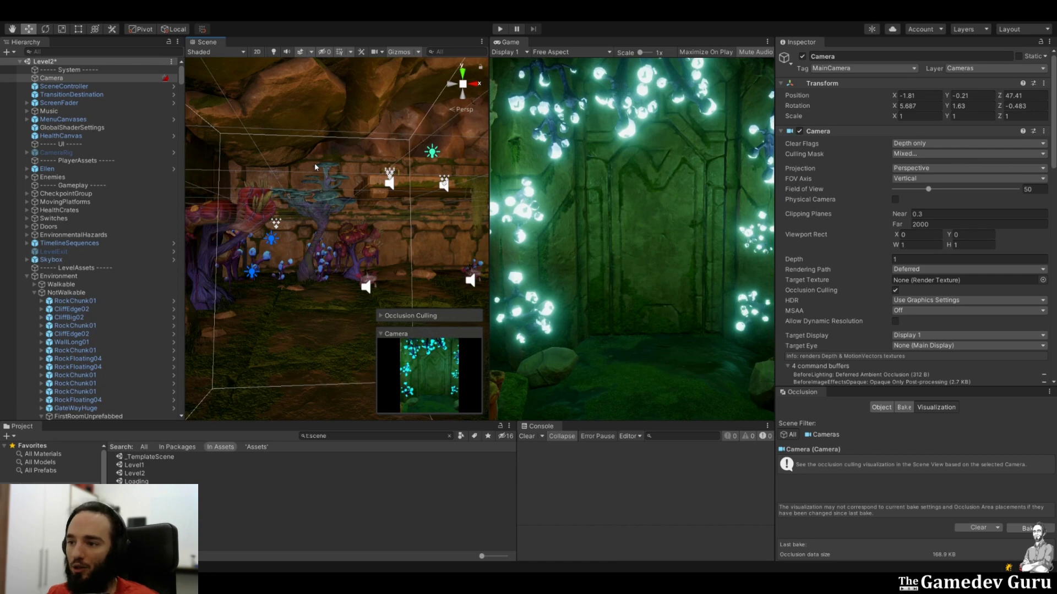
pyautogui.moveTo(315, 163); pyautogui.dragTo(315, 167, button='right')
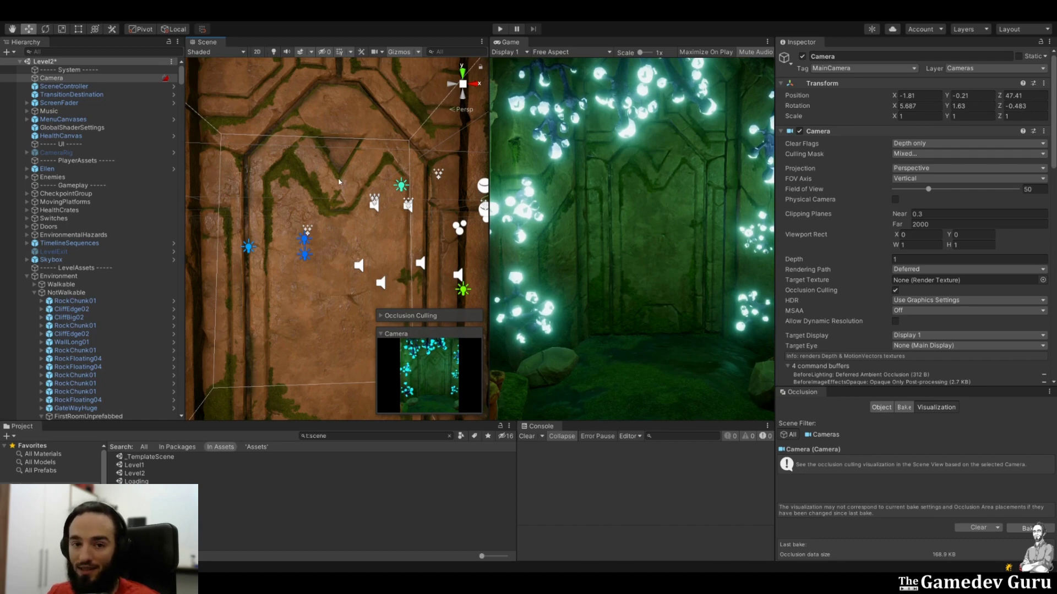
pyautogui.click(334, 253)
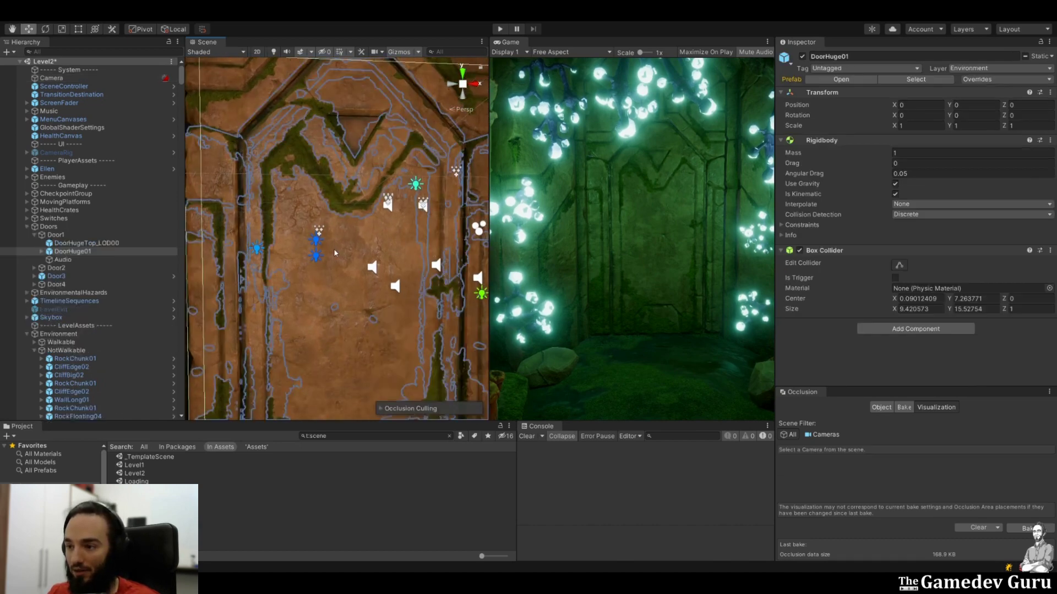
pyautogui.click(334, 253)
# Go through the door into the room behind it and select the VegetationLarge03_LOD02 plant.
pyautogui.moveTo(335, 253)
pyautogui.mouseDown(button='right')
pyautogui.moveTo(343, 236)
pyautogui.moveTo(334, 248)
pyautogui.mouseUp(button='right')
pyautogui.press('w')
pyautogui.moveTo(339, 312); pyautogui.dragTo(342, 313, button='right')
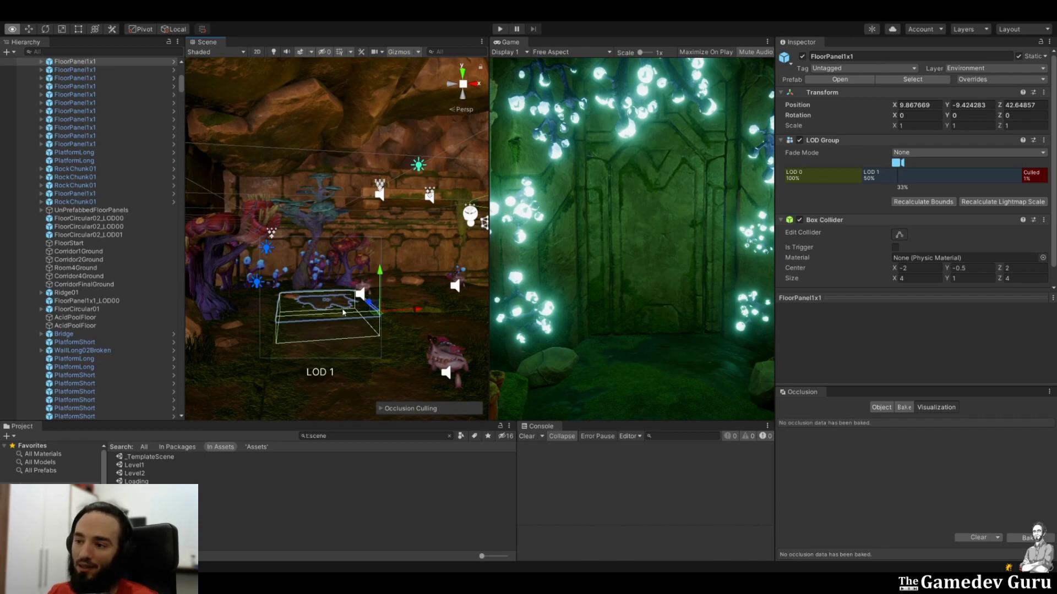
pyautogui.moveTo(342, 310); pyautogui.dragTo(352, 321, button='right')
pyautogui.click(353, 322)
pyautogui.click(353, 321)
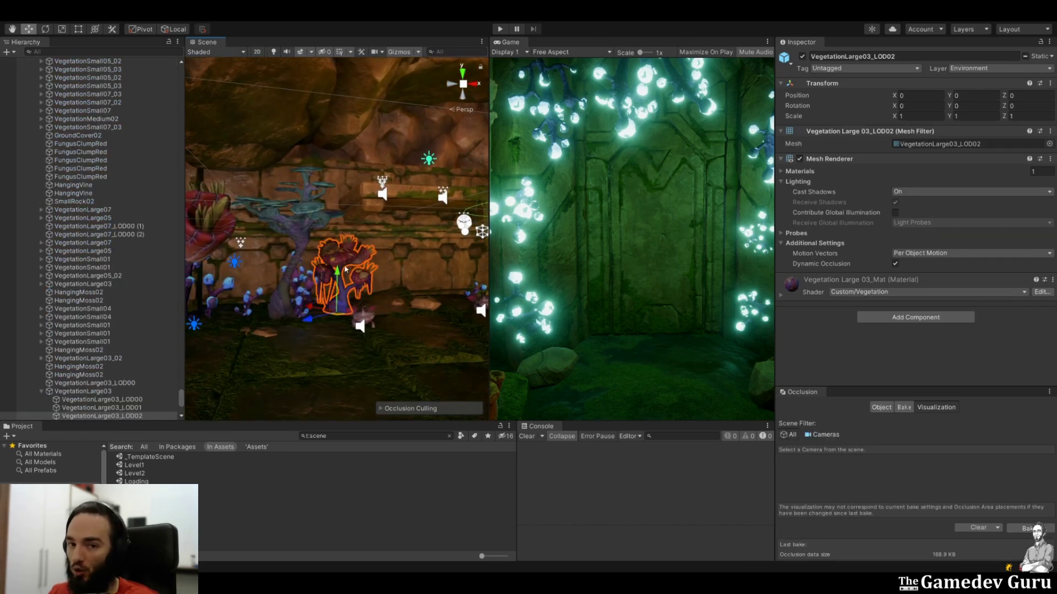
# Return to the front of the door, select DoorHuge01 and view the surrounding cliffs from several angles.
pyautogui.moveTo(347, 270); pyautogui.dragTo(333, 149, button='right')
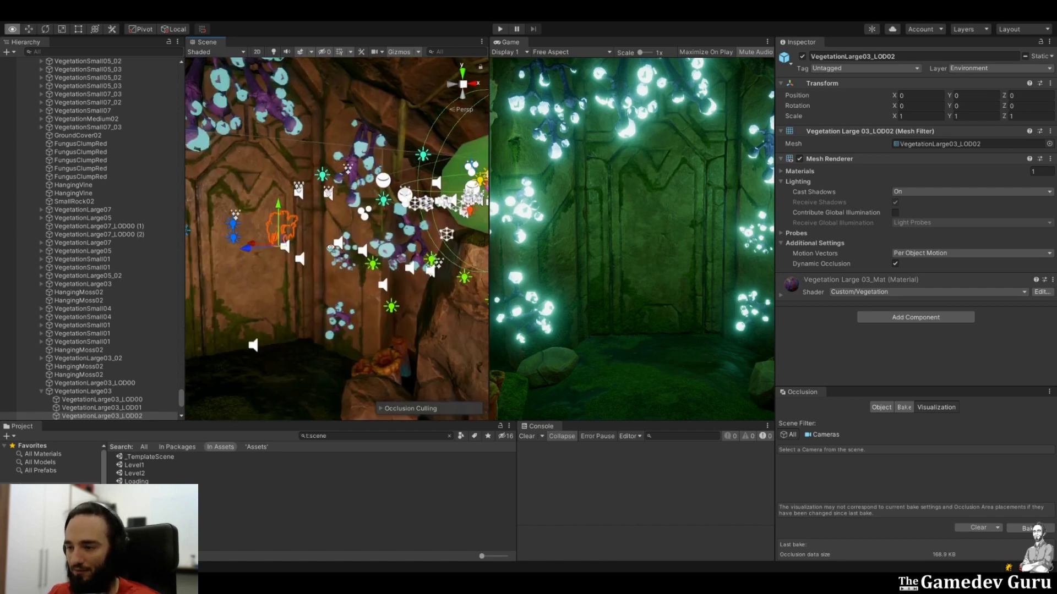
pyautogui.moveTo(332, 249); pyautogui.dragTo(314, 245, button='right')
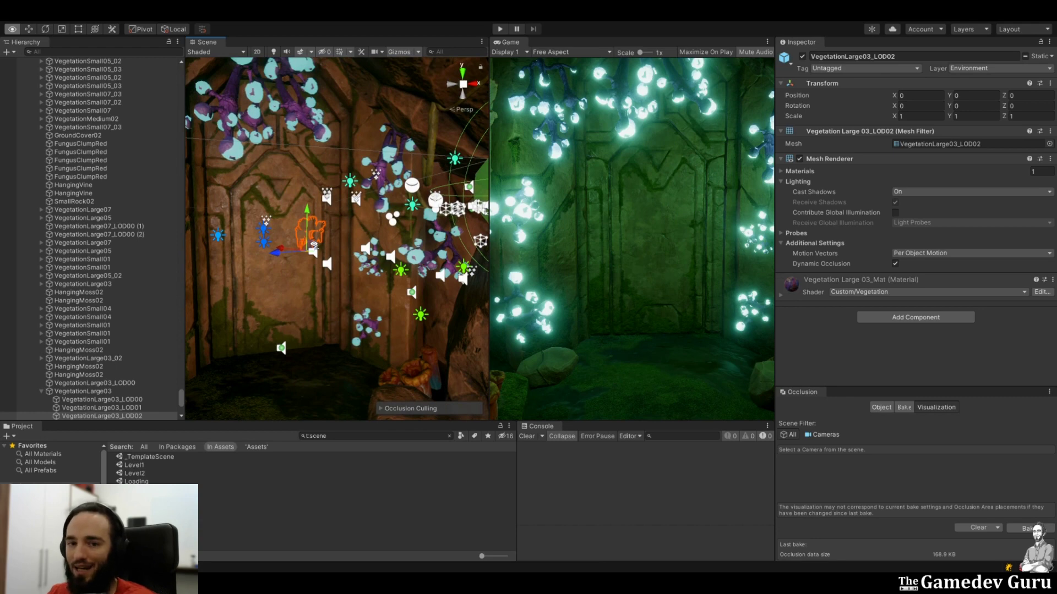
pyautogui.moveTo(314, 244); pyautogui.dragTo(330, 272, button='right')
pyautogui.click(350, 302)
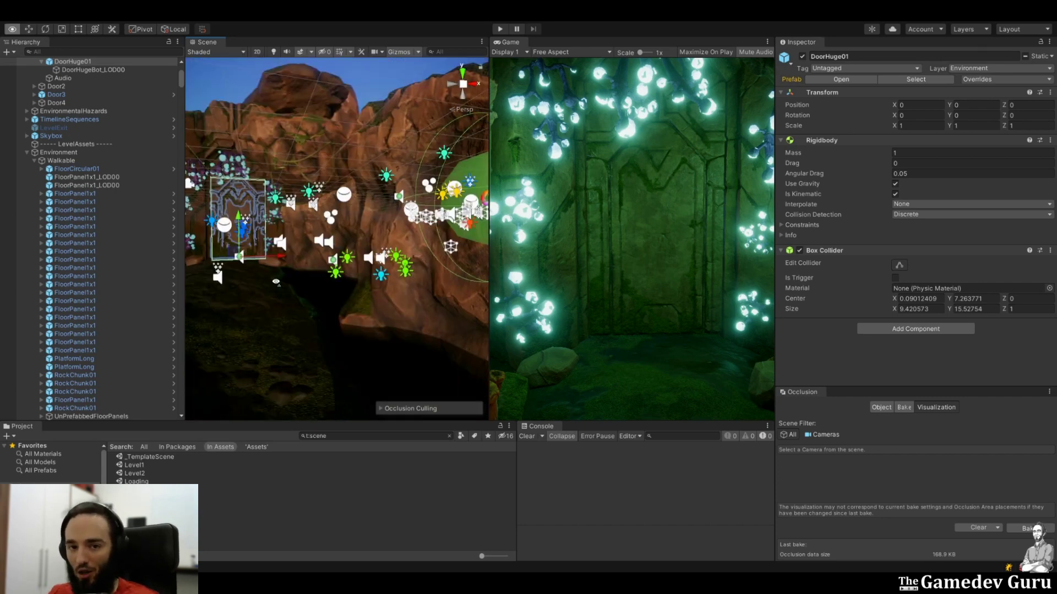
pyautogui.moveTo(276, 282); pyautogui.dragTo(173, 282, button='right')
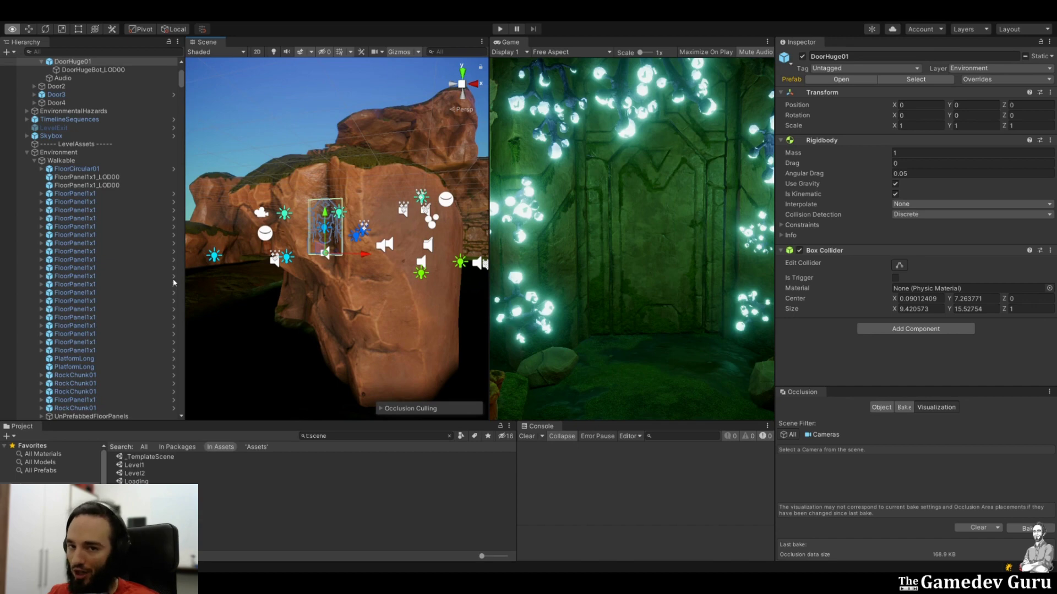
pyautogui.moveTo(315, 293); pyautogui.dragTo(311, 290, button='right')
pyautogui.press('w')
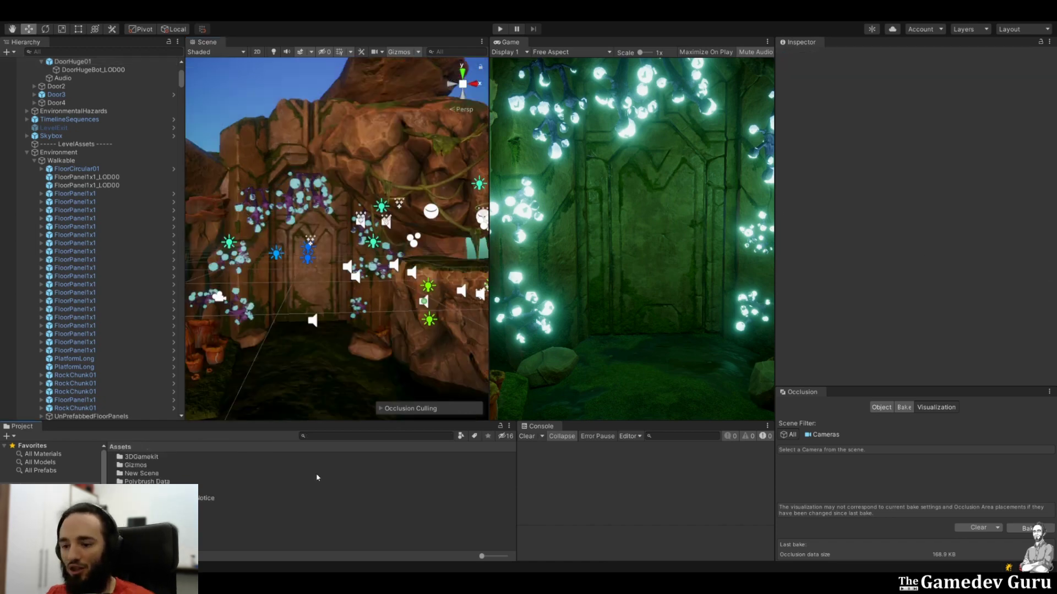
# Open New Scene and add a cube called Wall, scaled to about 31.15 × 22.95 × 1.
pyautogui.click(248, 529)
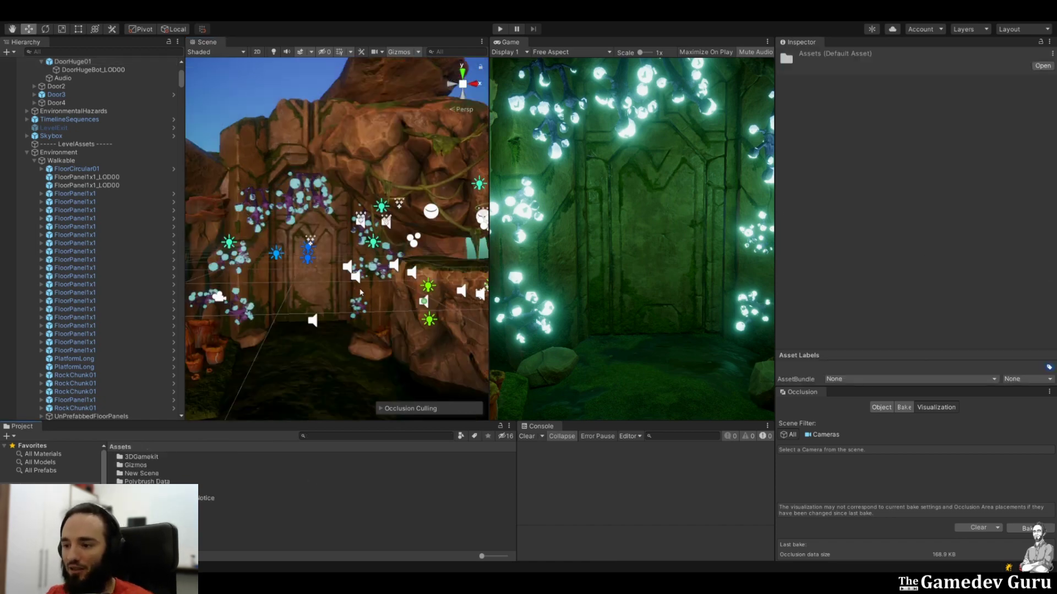
pyautogui.doubleClick(141, 506)
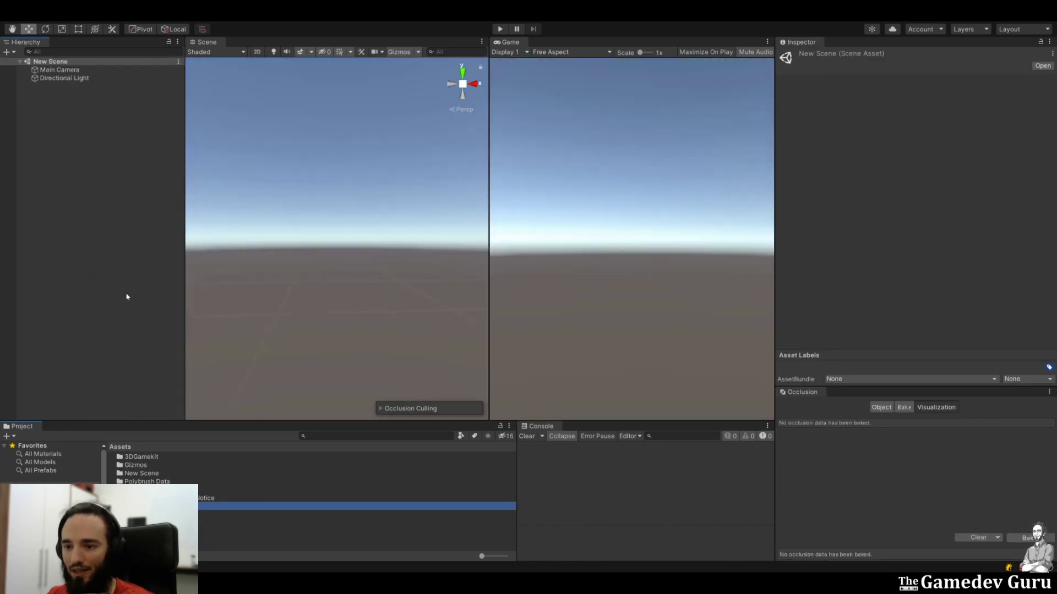
pyautogui.moveTo(377, 239); pyautogui.dragTo(419, 244)
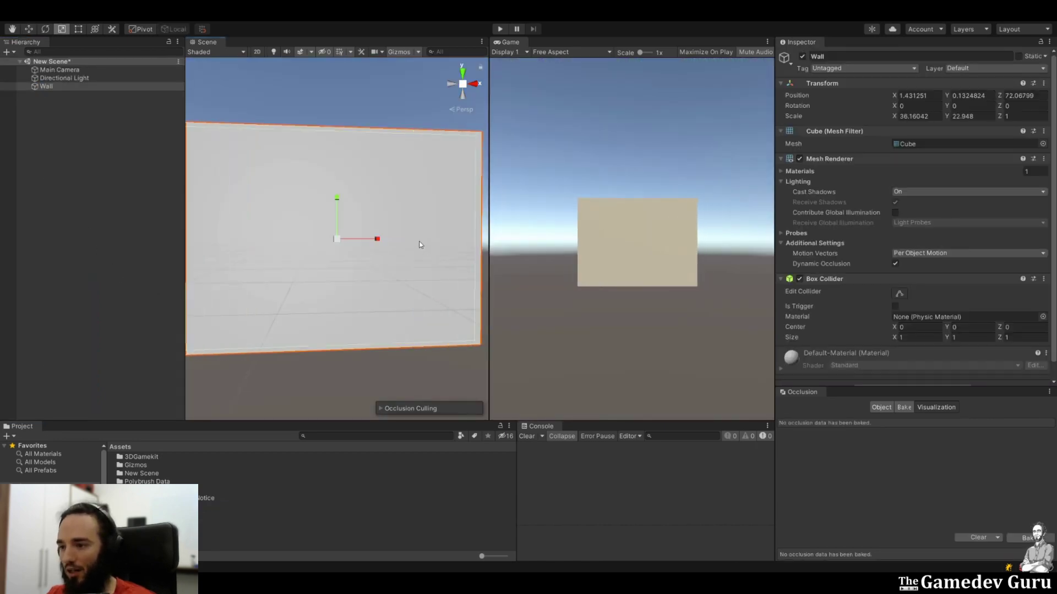
pyautogui.press('w')
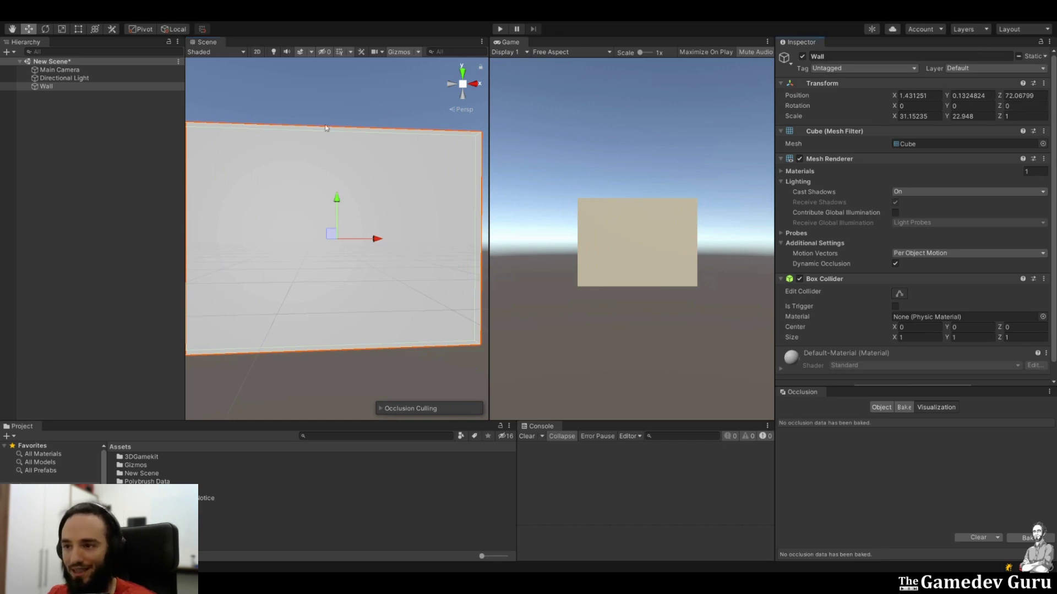
# Search the project for "t:prefab veg" and place the VegetationLarge01 prefab behind the wall.
pyautogui.press('w')
pyautogui.press('a')
pyautogui.moveTo(293, 138); pyautogui.dragTo(300, 138, button='right')
pyautogui.keyDown('alt'); pyautogui.moveTo(299, 138); pyautogui.dragTo(547, 145); pyautogui.keyUp('alt')
pyautogui.moveTo(547, 145); pyautogui.dragTo(555, 147, button='right')
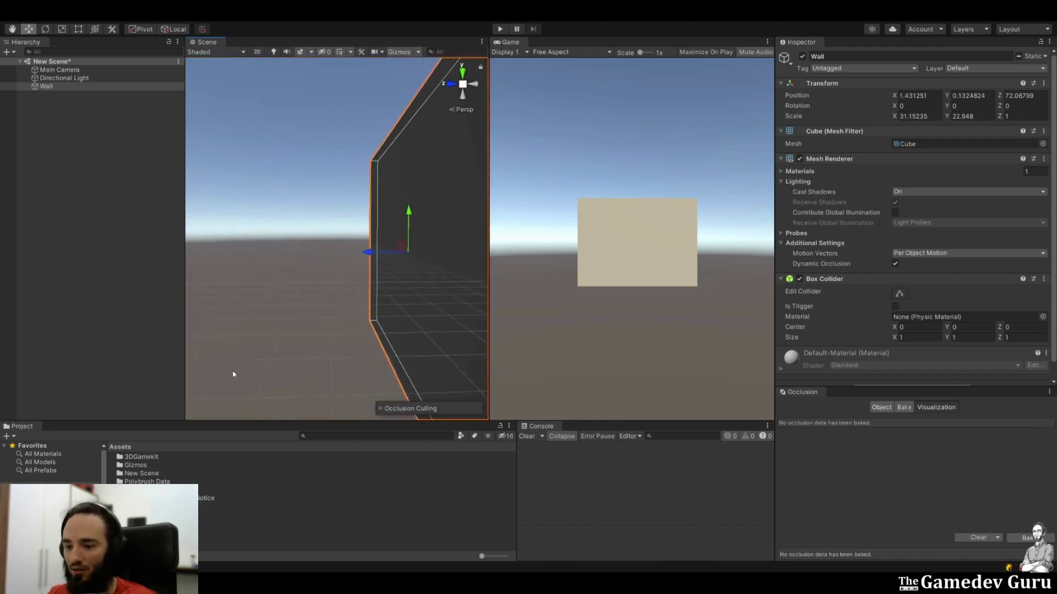
pyautogui.click(334, 432)
pyautogui.write('t')
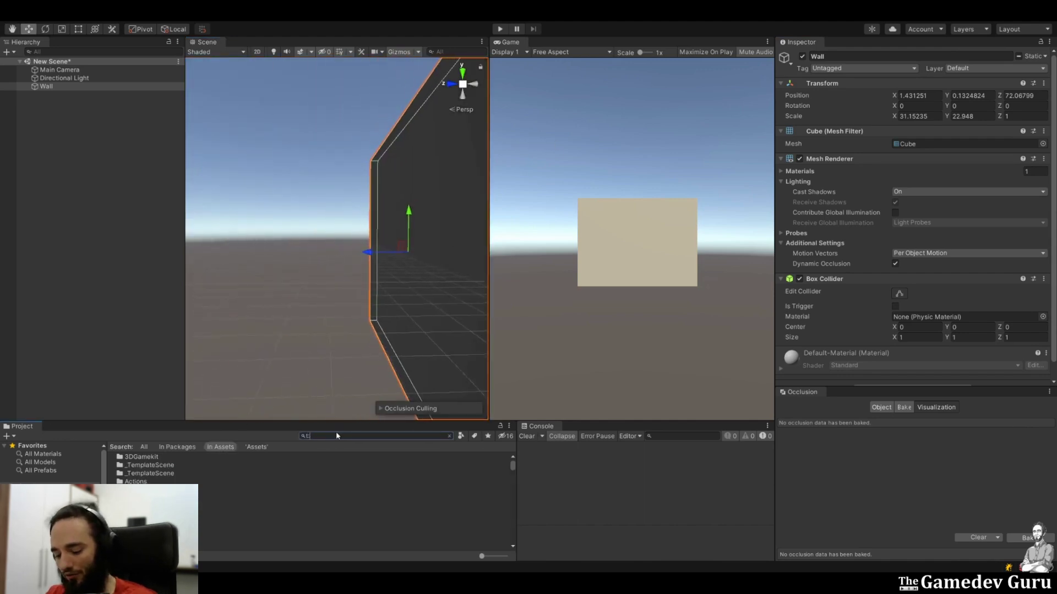
pyautogui.write(':prefab veg')
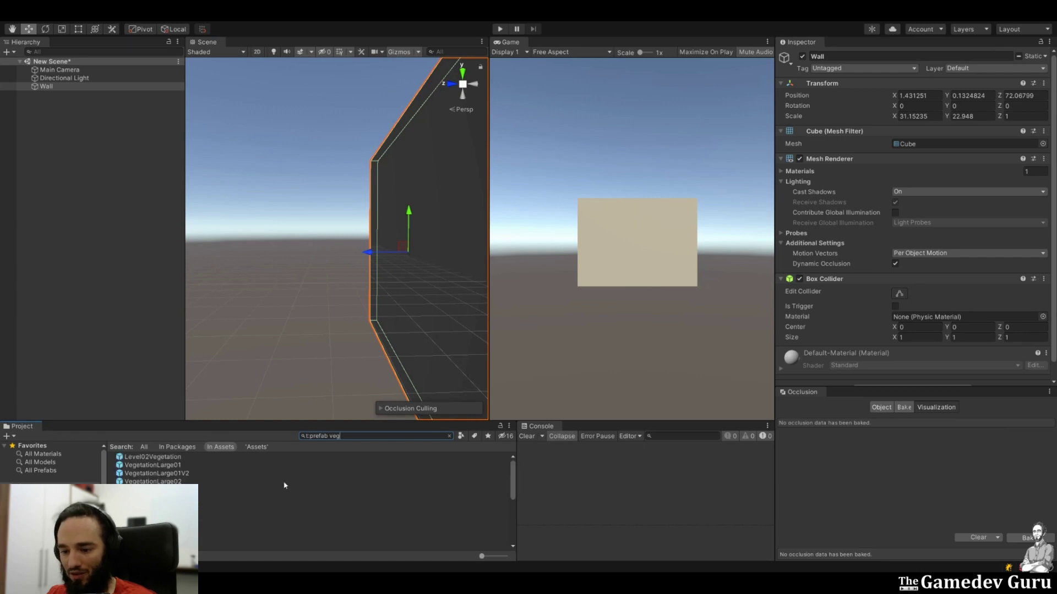
pyautogui.moveTo(292, 351); pyautogui.dragTo(332, 345, button='right')
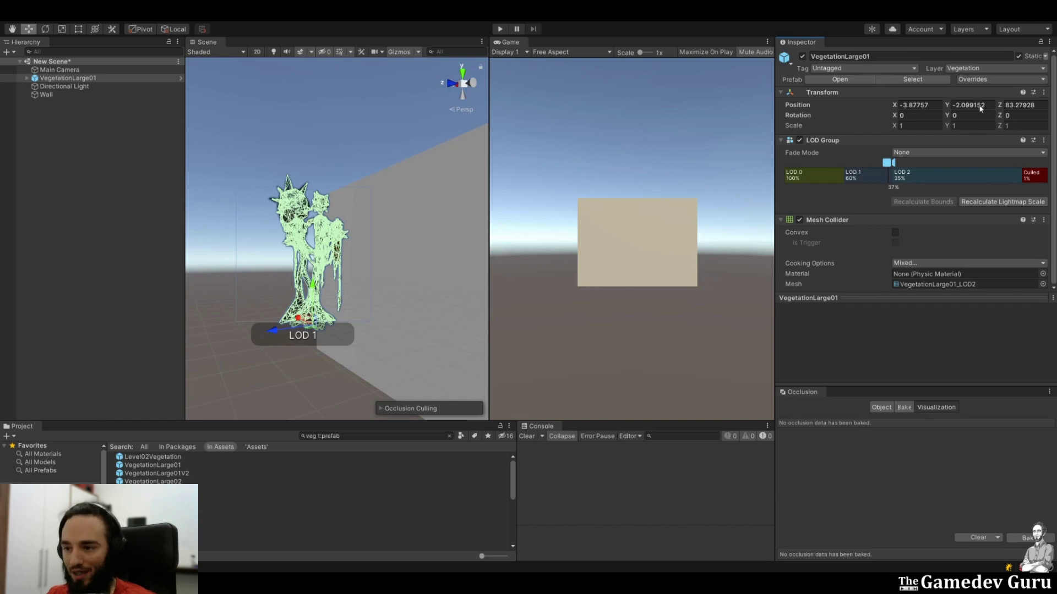
# Select the Wall and scale it up in height and width so that it hides the plant.
pyautogui.press('d')
pyautogui.moveTo(377, 106); pyautogui.dragTo(287, 132, button='right')
pyautogui.keyDown('alt'); pyautogui.moveTo(287, 132); pyautogui.dragTo(326, 171); pyautogui.keyUp('alt')
pyautogui.click(327, 171)
pyautogui.press('r')
pyautogui.moveTo(373, 197); pyautogui.dragTo(372, 148)
pyautogui.moveTo(388, 235)
pyautogui.mouseDown()
pyautogui.moveTo(424, 231)
pyautogui.moveTo(397, 248)
pyautogui.mouseUp()
# Align the Main Camera with a Scene view facing the wall, at about X -35.75, Y 5.09, Z 38.35.
pyautogui.click(59, 69)
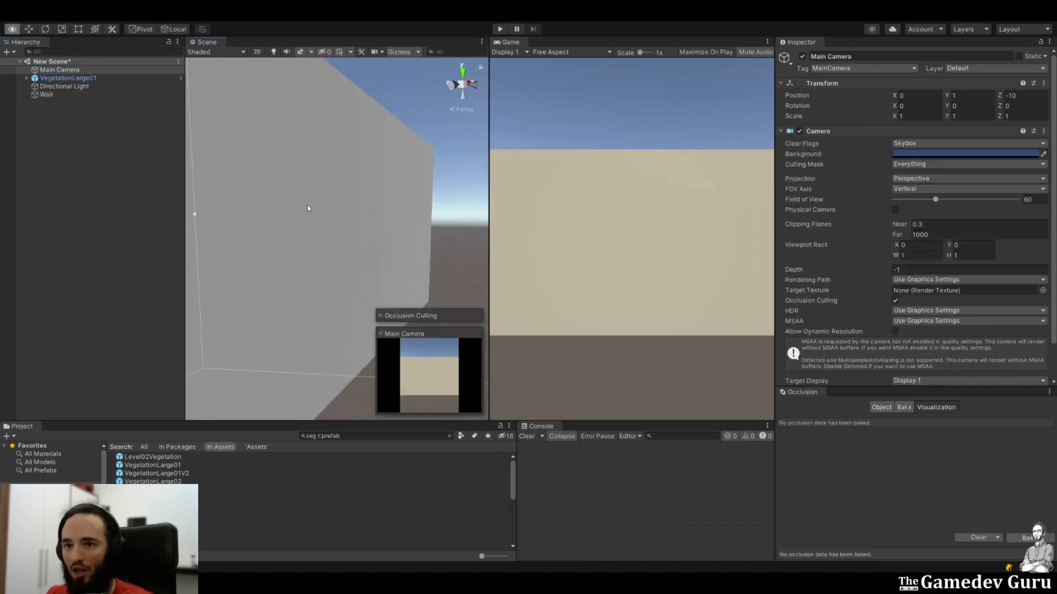
pyautogui.moveTo(307, 205); pyautogui.dragTo(233, 206, button='right')
pyautogui.hotkey('ctrl', 'shift', 'f')
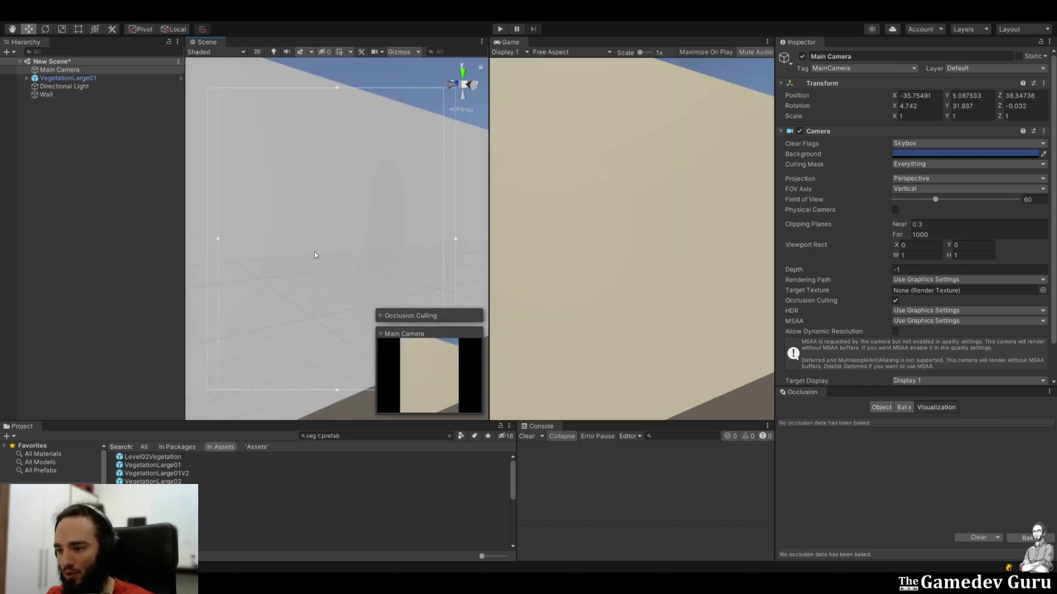
# Bake the scene's occlusion culling data with Smallest Occluder 5, Smallest Hole 0.25 and Backface Threshold 100.
pyautogui.moveTo(315, 252); pyautogui.dragTo(281, 23, button='right')
pyautogui.press('s')
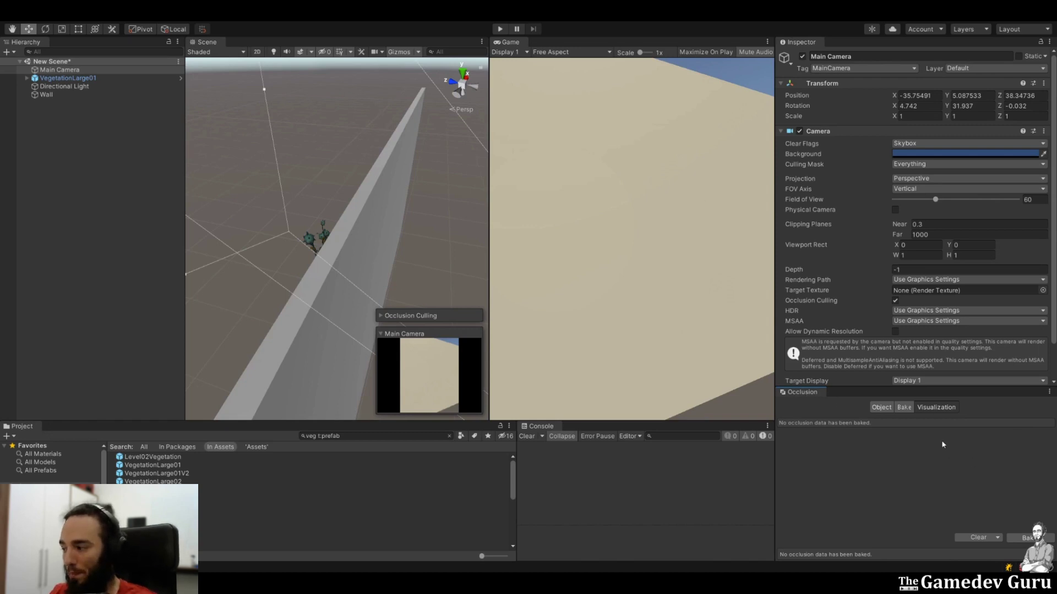
pyautogui.click(905, 412)
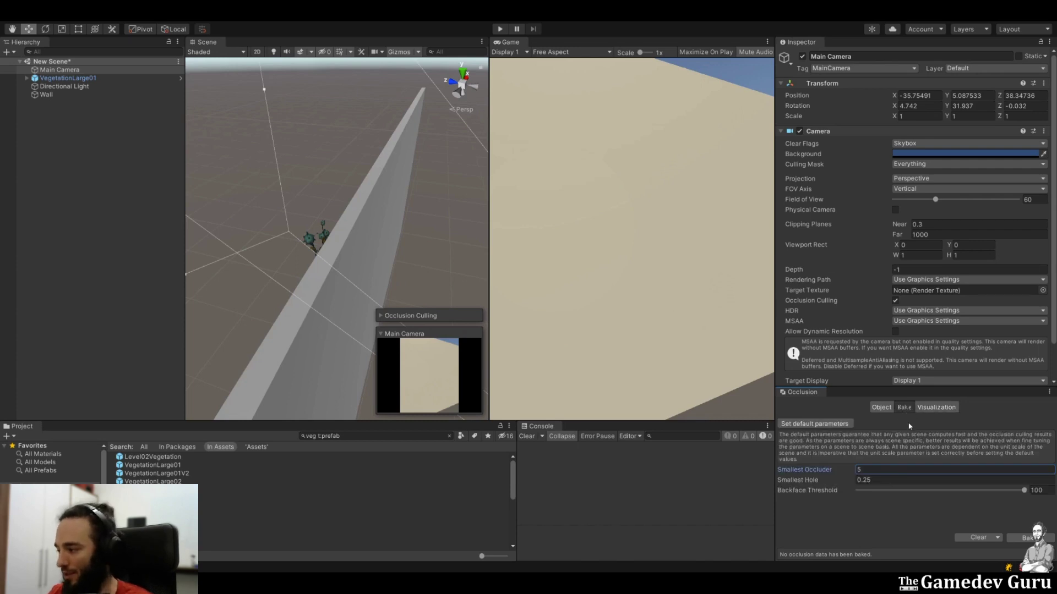
pyautogui.click(1019, 538)
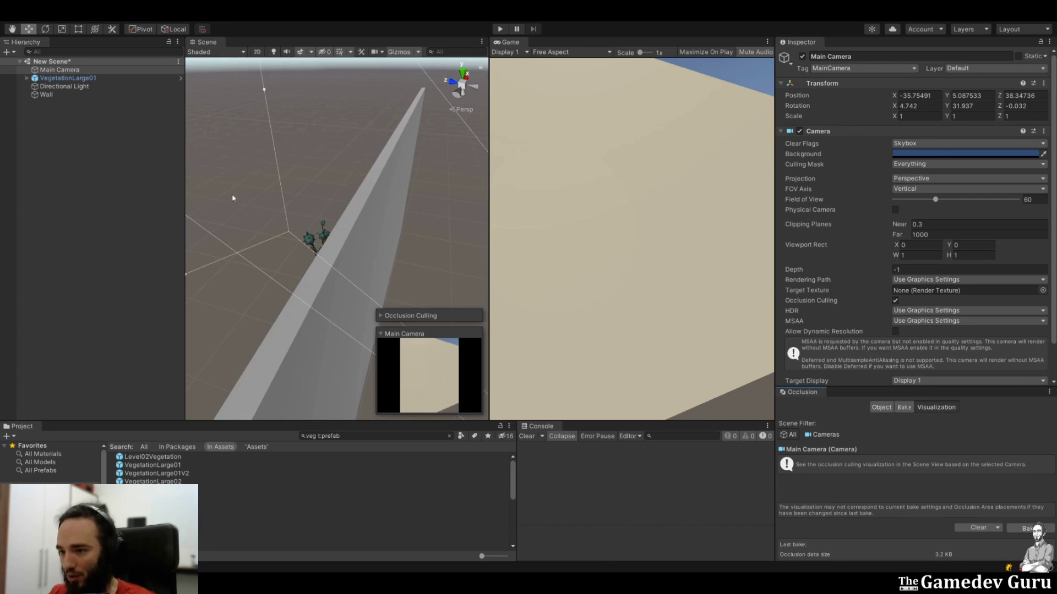
pyautogui.keyDown('alt'); pyautogui.moveTo(203, 191); pyautogui.dragTo(259, 205); pyautogui.keyUp('alt')
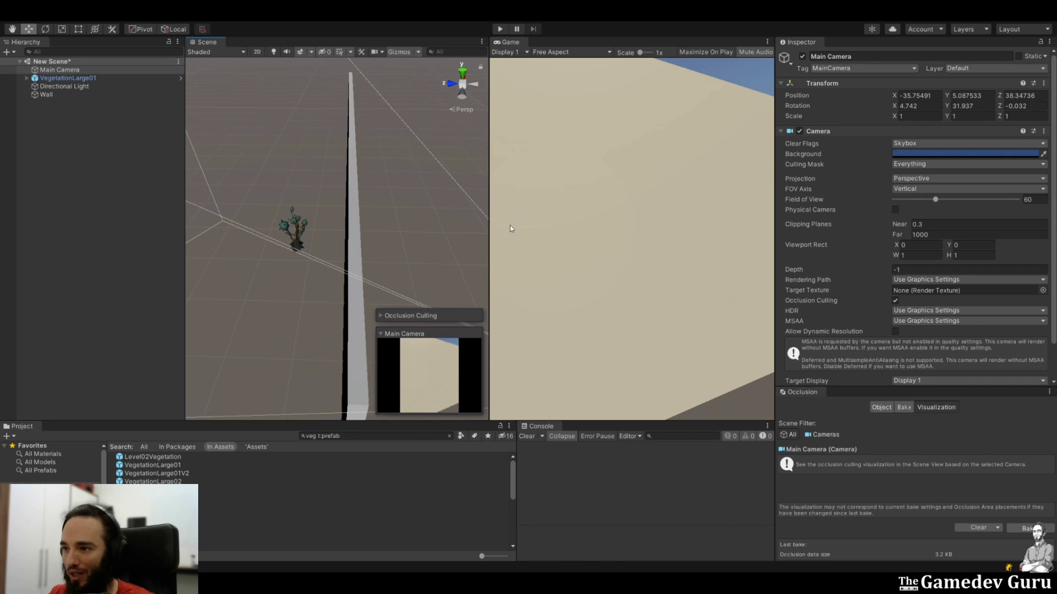
# Create an empty root GameObject named Occlusion Area and add the Occlusion Area component to it.
pyautogui.click(95, 164)
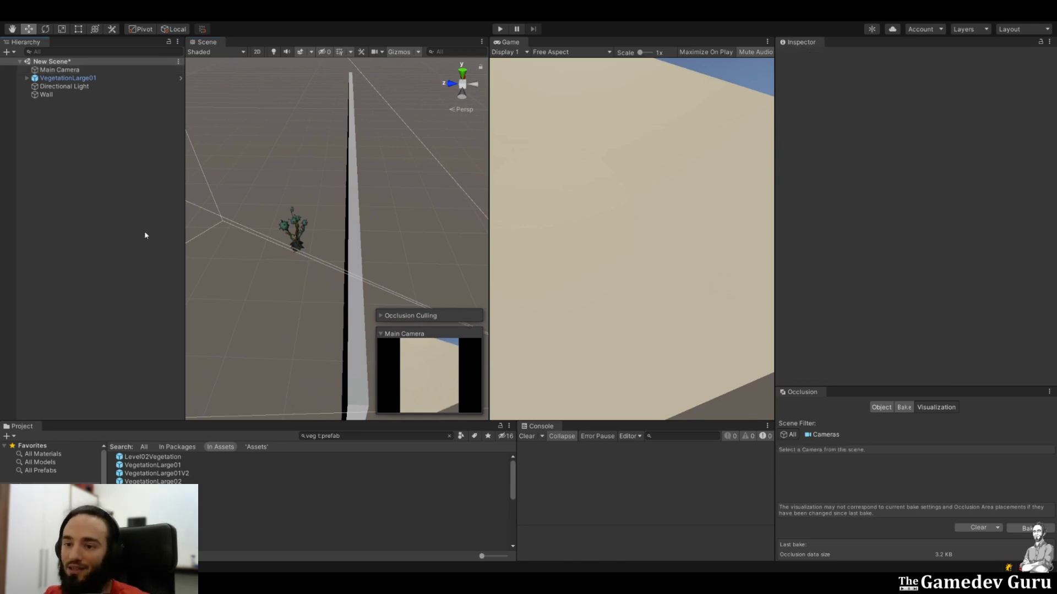
pyautogui.hotkey('ctrl', 'shift', 'n')
pyautogui.write('Occlusion Area')
pyautogui.press('Return')
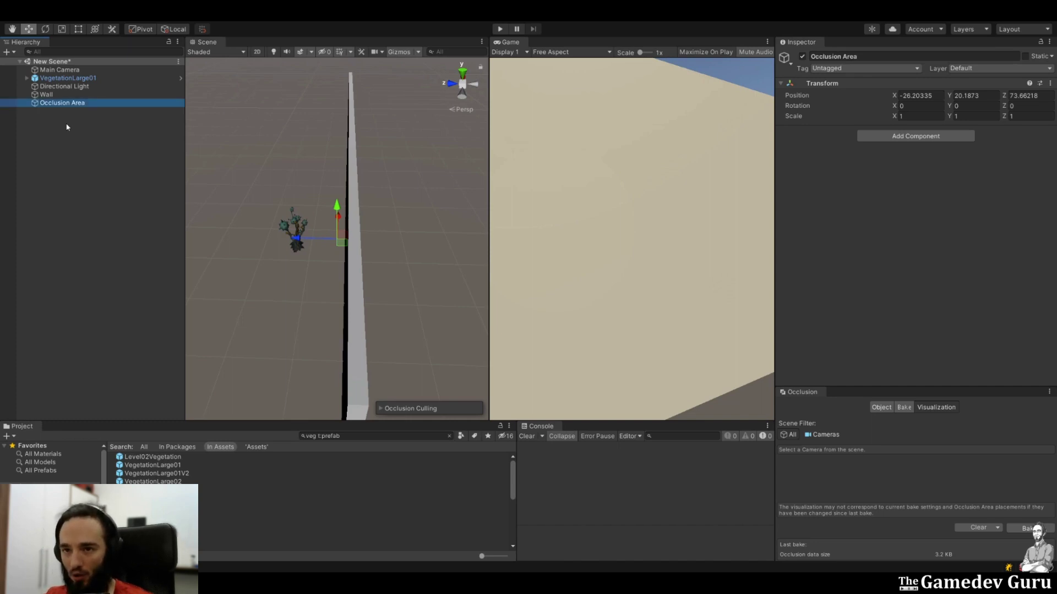
pyautogui.click(961, 144)
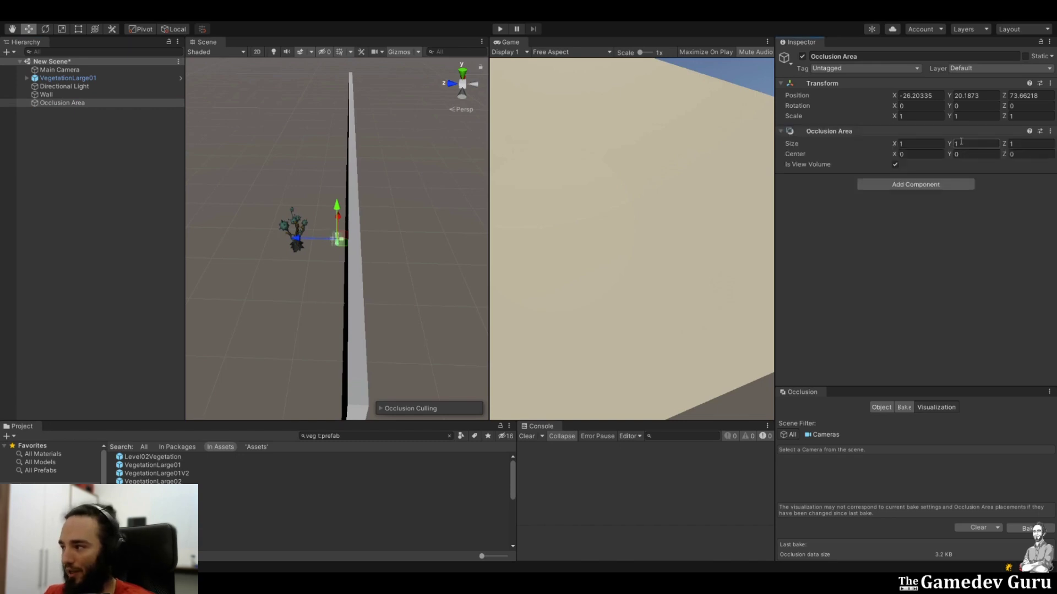
# Set the Occlusion Area component's size to X 100, Y 20 and Z 100.
pyautogui.keyDown('alt'); pyautogui.moveTo(222, 250); pyautogui.dragTo(259, 231); pyautogui.keyUp('alt')
pyautogui.press('f')
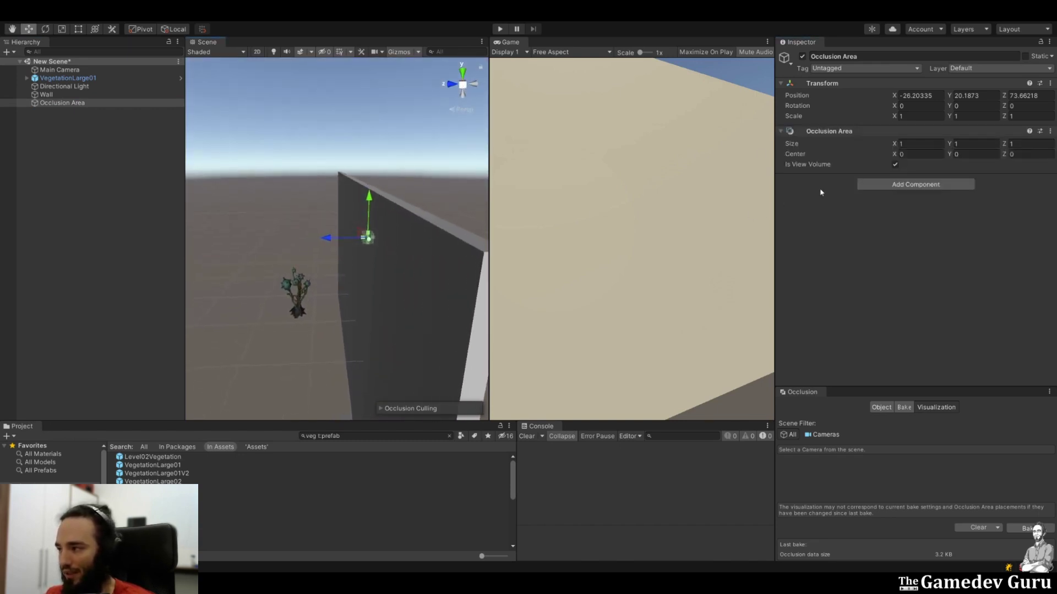
pyautogui.click(930, 144)
pyautogui.write('100')
pyautogui.press('Tab')
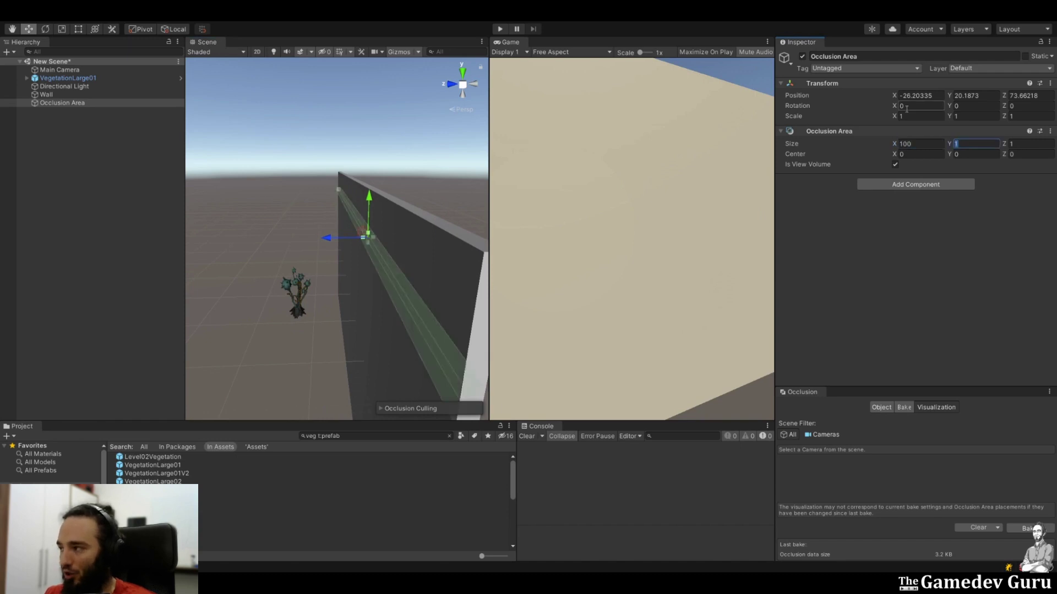
pyautogui.write('10')
pyautogui.press('BackSpace')
pyautogui.press('BackSpace')
pyautogui.write('20')
pyautogui.press('Tab')
pyautogui.write('100')
# Select the Main Camera and rebake the occlusion culling data with the Occlusion Area in place.
pyautogui.moveTo(342, 239); pyautogui.dragTo(374, 303, button='right')
pyautogui.keyDown('alt'); pyautogui.moveTo(373, 303); pyautogui.dragTo(476, 312); pyautogui.keyUp('alt')
pyautogui.click(60, 69)
pyautogui.press('d')
pyautogui.moveTo(315, 236); pyautogui.dragTo(304, 235, button='right')
pyautogui.click(1027, 528)
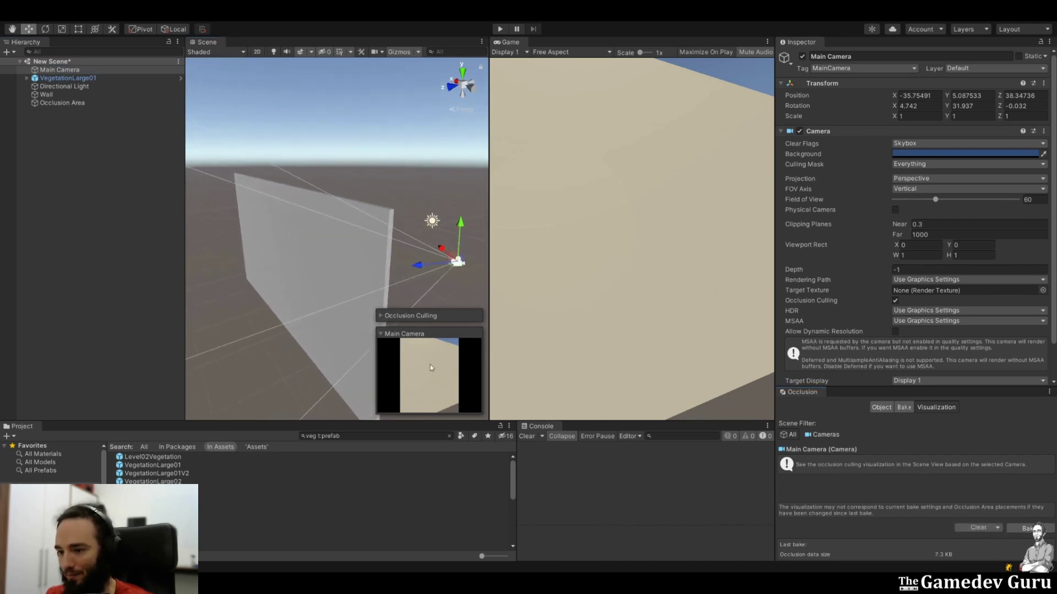
# Examine the area behind the wall with culling visualized, and display the occlusion bake parameters.
pyautogui.keyDown('alt'); pyautogui.moveTo(352, 258); pyautogui.dragTo(245, 240); pyautogui.keyUp('alt')
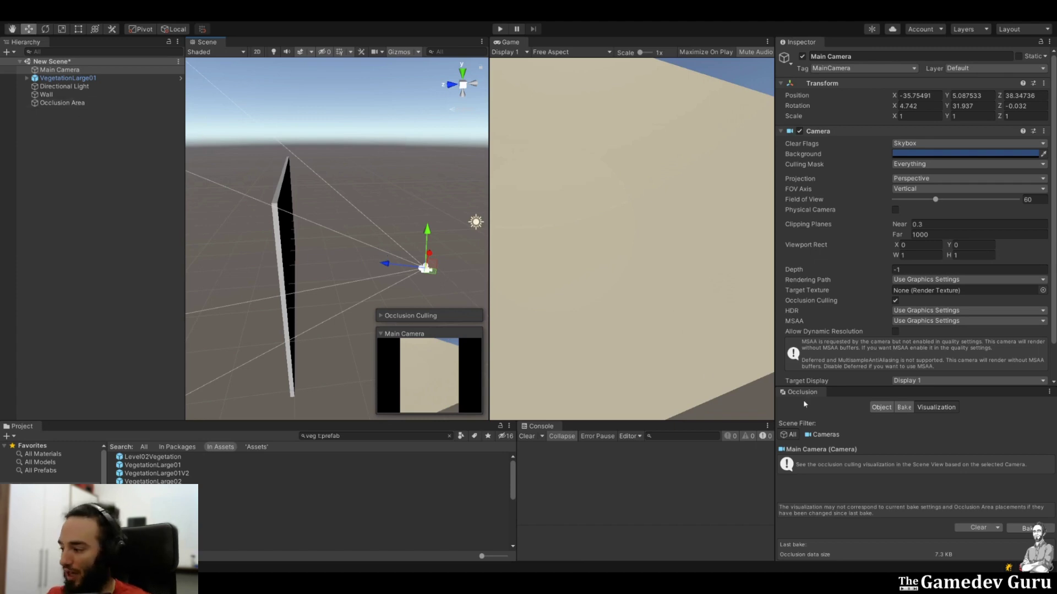
pyautogui.click(904, 407)
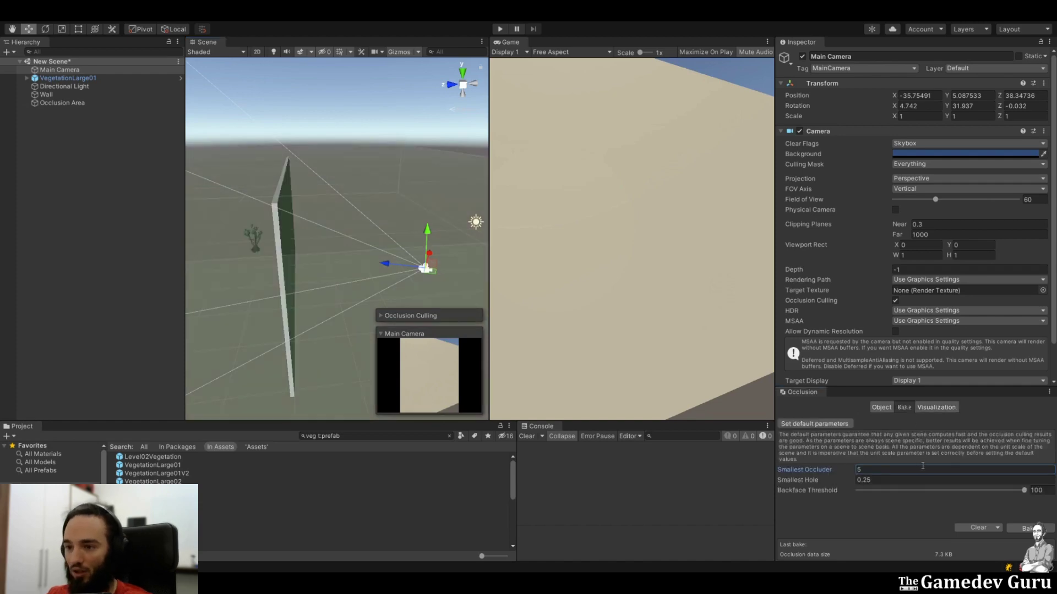
pyautogui.moveTo(423, 242); pyautogui.dragTo(422, 242, button='right')
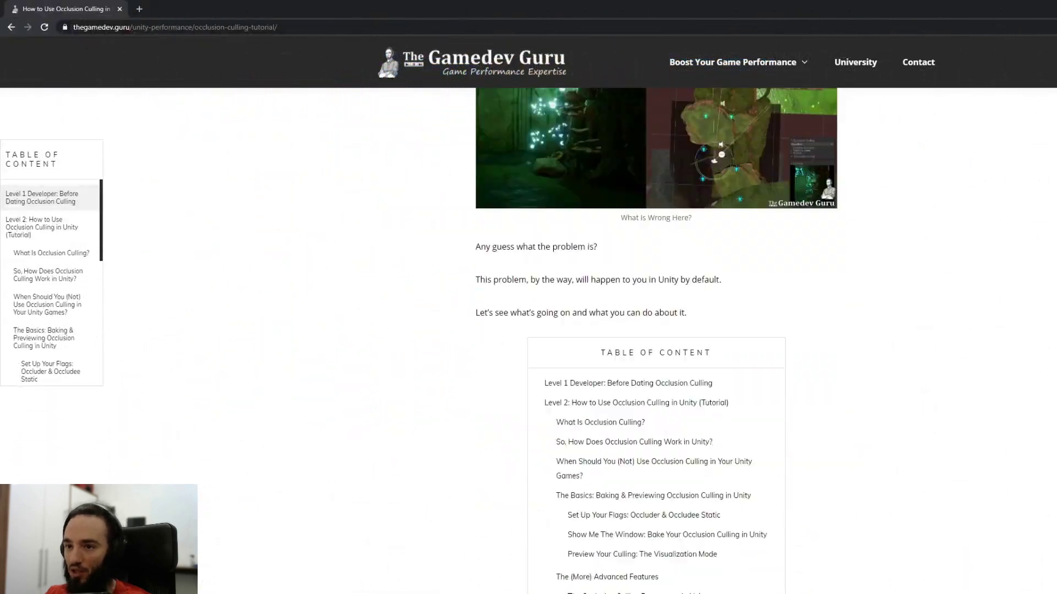
# In the browser, skim the occlusion culling tutorial article, including its Smallest Occluder comparison slider, down to the section on occlusion portals.
pyautogui.scroll(-15, 416, 394)
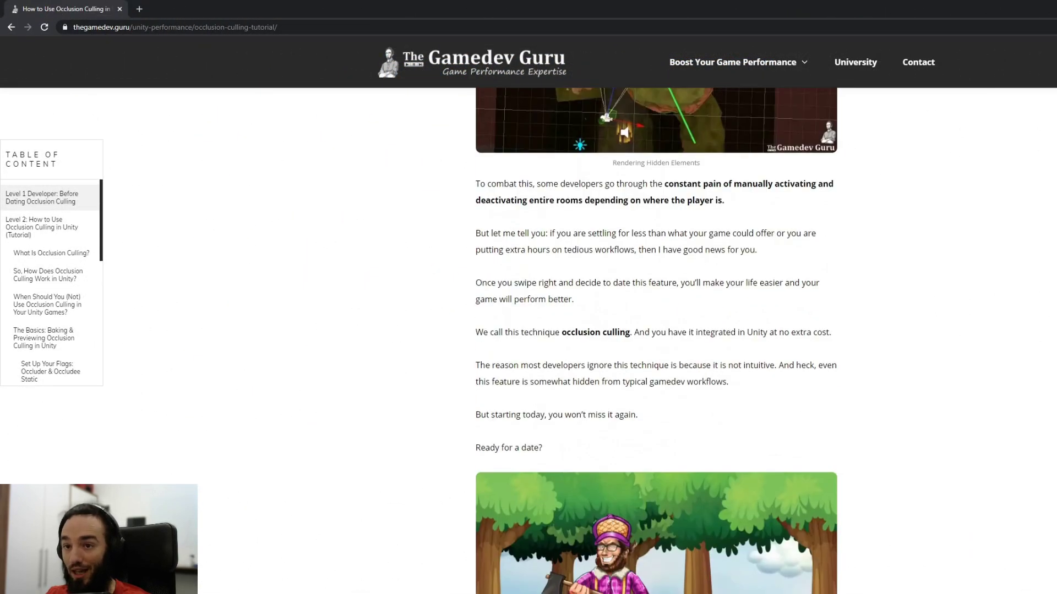
pyautogui.moveTo(417, 394); pyautogui.dragTo(359, 406)
pyautogui.scroll(-10, 359, 406)
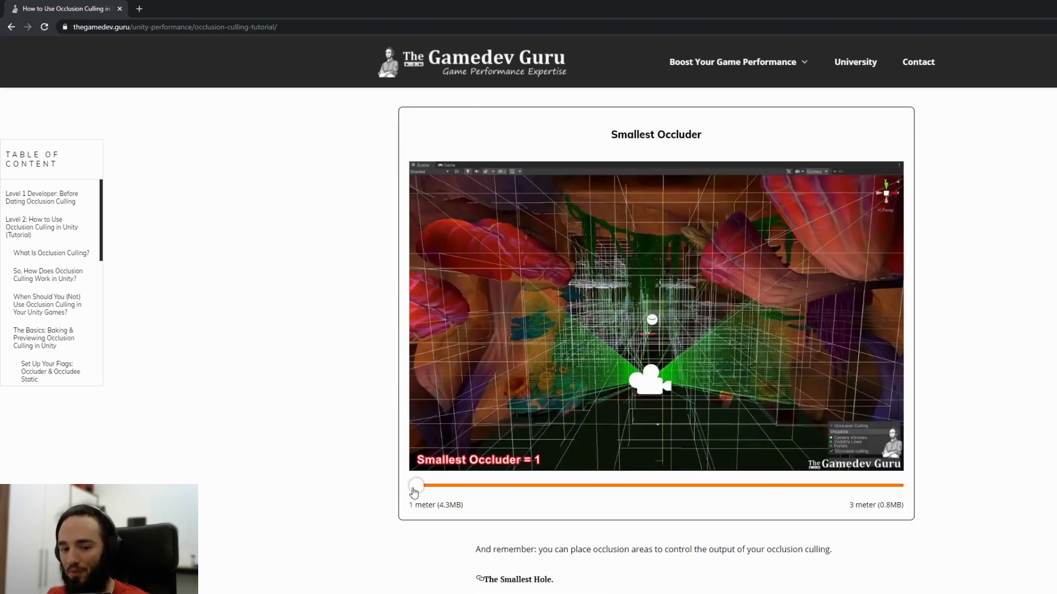
pyautogui.moveTo(416, 488); pyautogui.dragTo(299, 488)
pyautogui.scroll(-10, 419, 559)
pyautogui.scroll(-10, 418, 558)
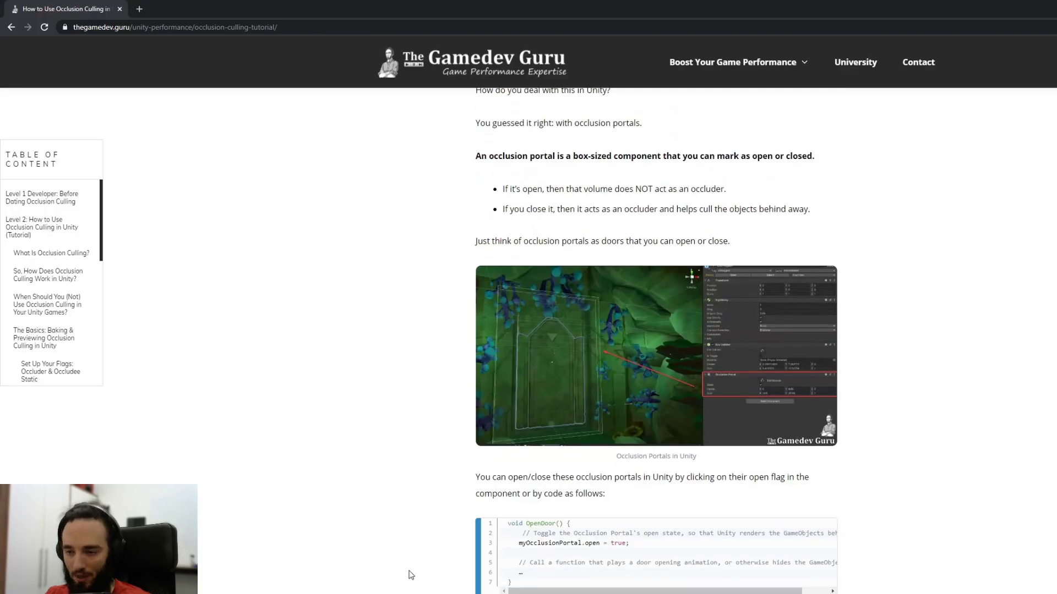